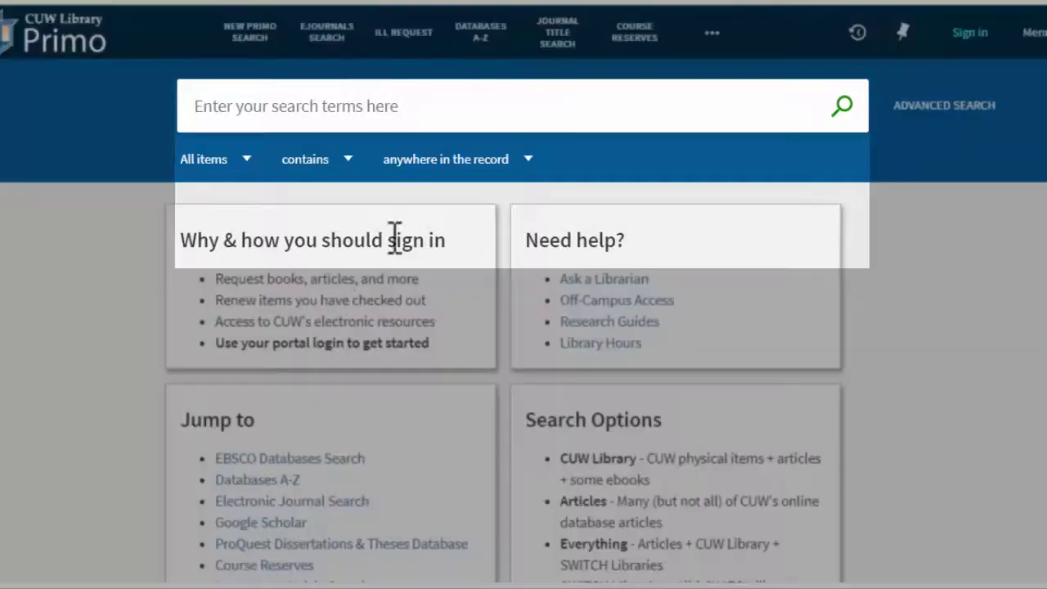
# Search the CUW Library scope for "dogs humans psychology"
pyautogui.click(382, 106)
pyautogui.write('dogs ')
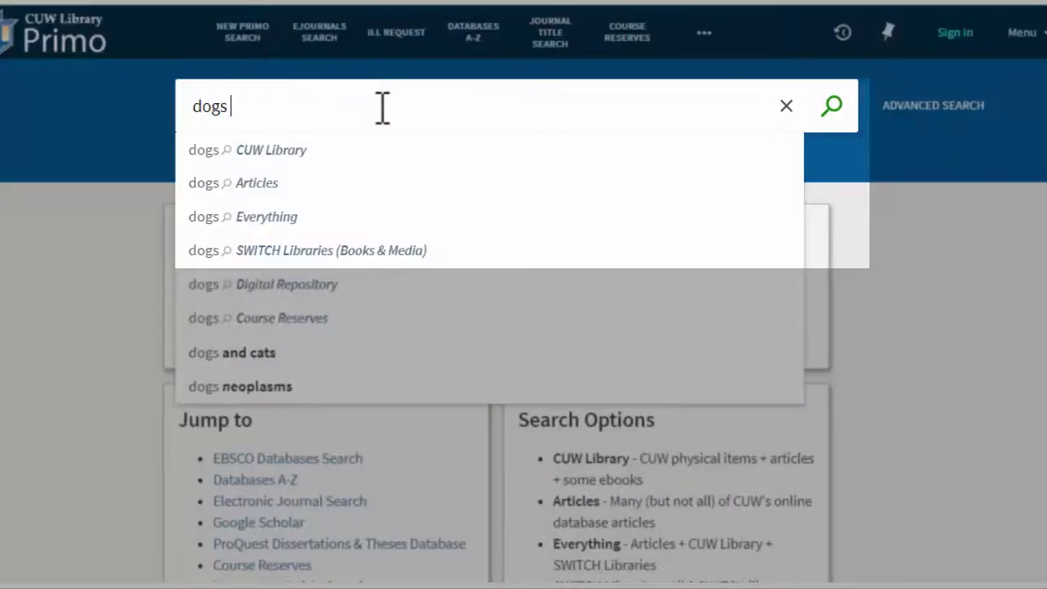
pyautogui.write('humans psychology')
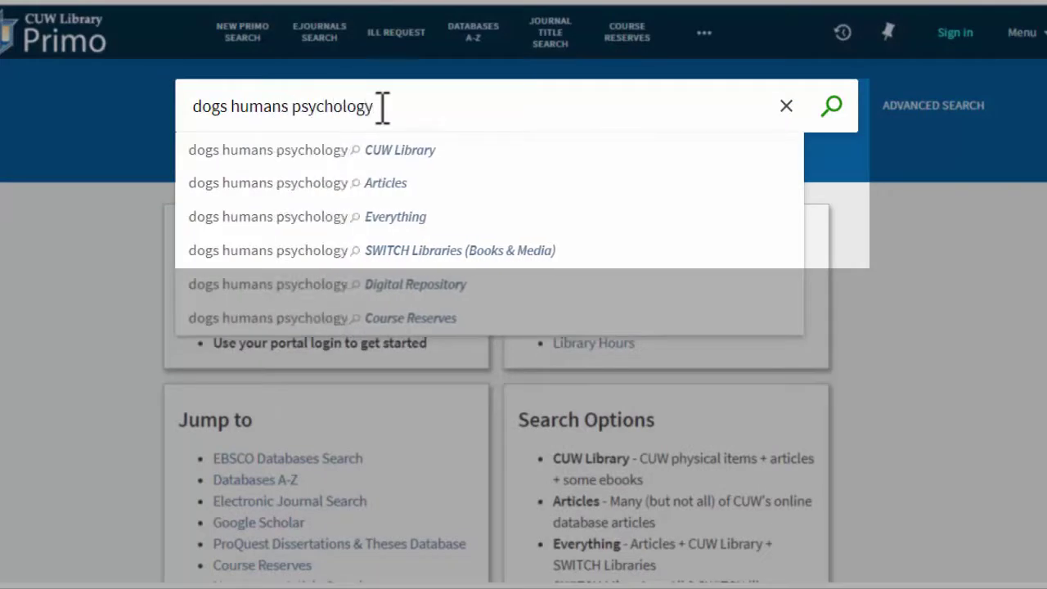
pyautogui.click(399, 155)
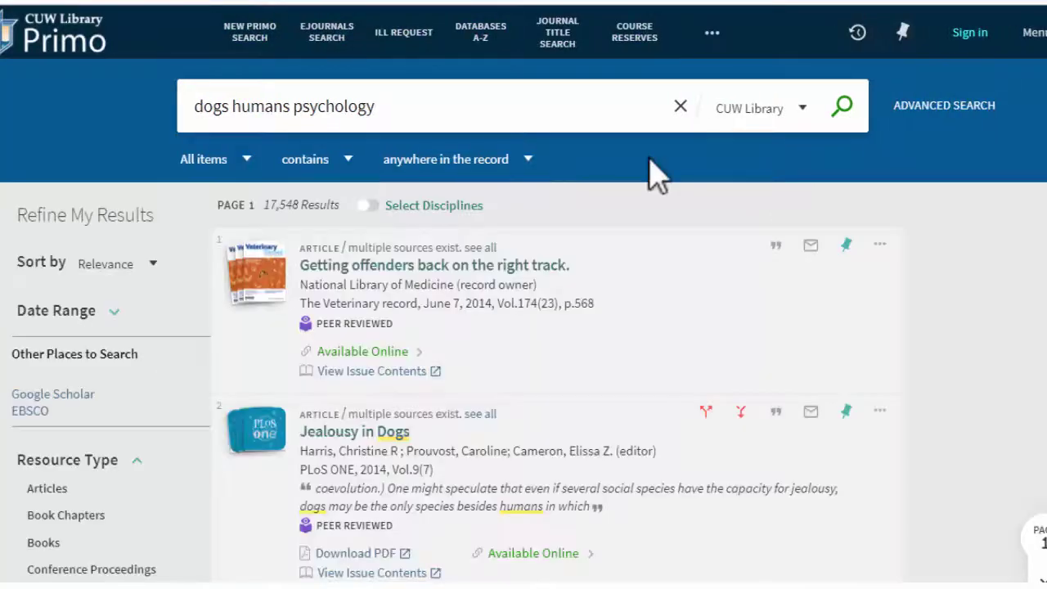
# Limit the results to Book Chapters
pyautogui.scroll(-2, 27, 168)
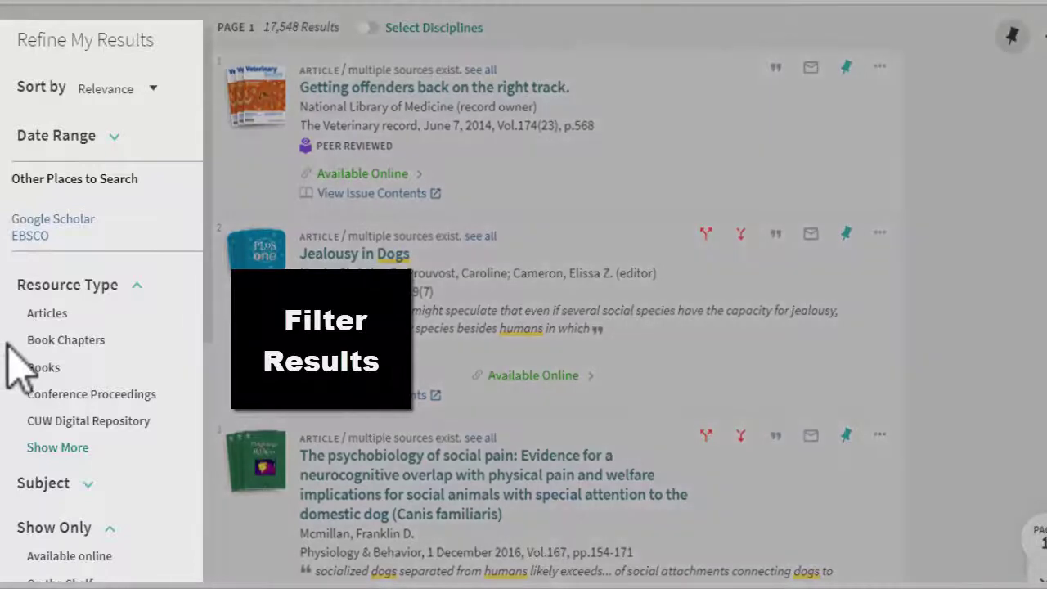
pyautogui.click(19, 339)
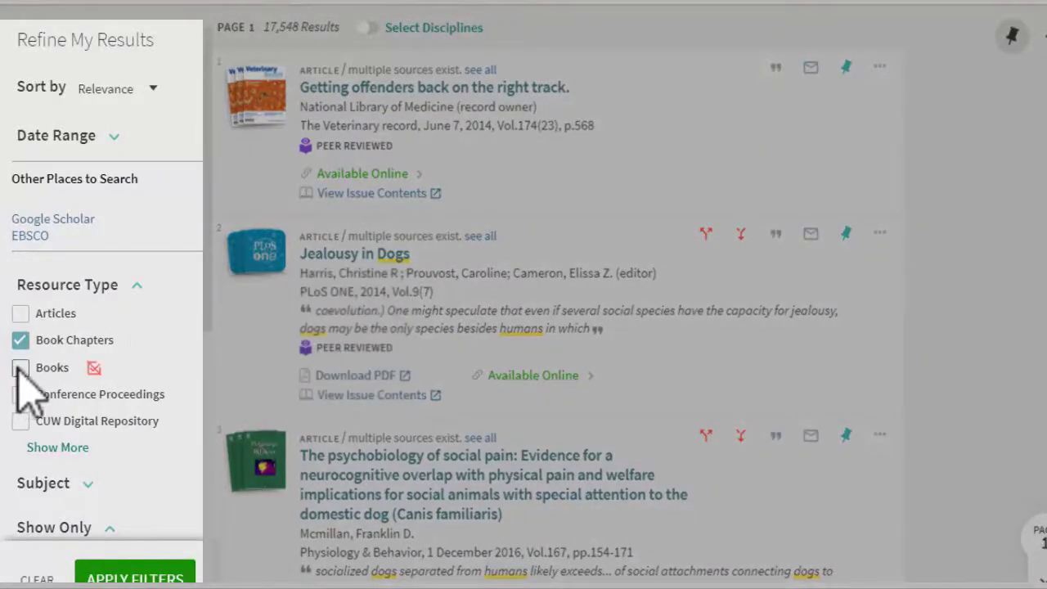
pyautogui.scroll(-5, 24, 391)
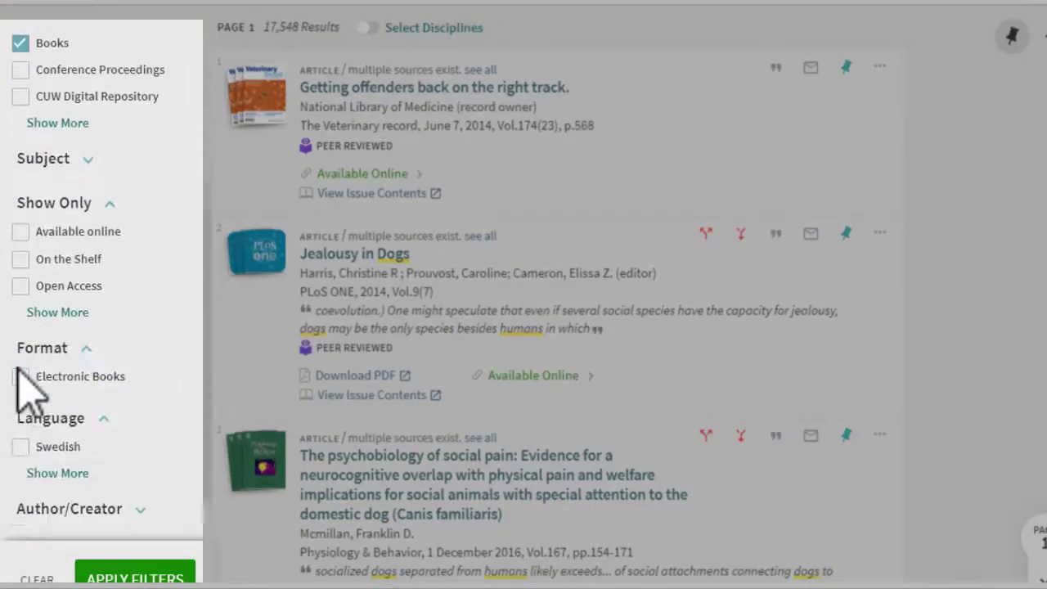
pyautogui.scroll(-2, 20, 376)
pyautogui.scroll(1, 20, 372)
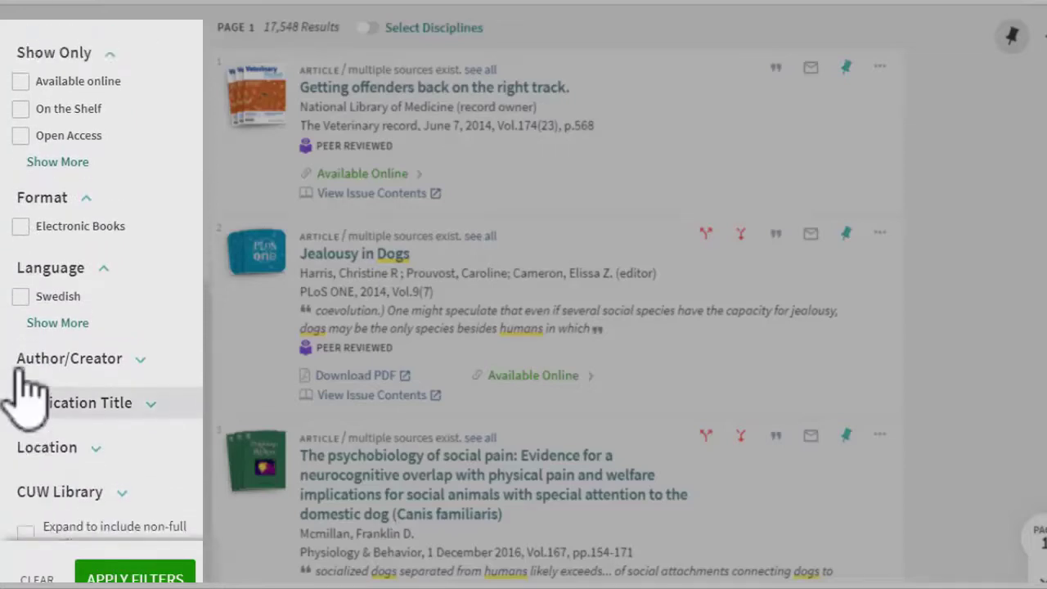
pyautogui.scroll(2, 41, 327)
# Add the Animal Psychology and Human Animal Relationships subject filters and apply them
pyautogui.click(56, 245)
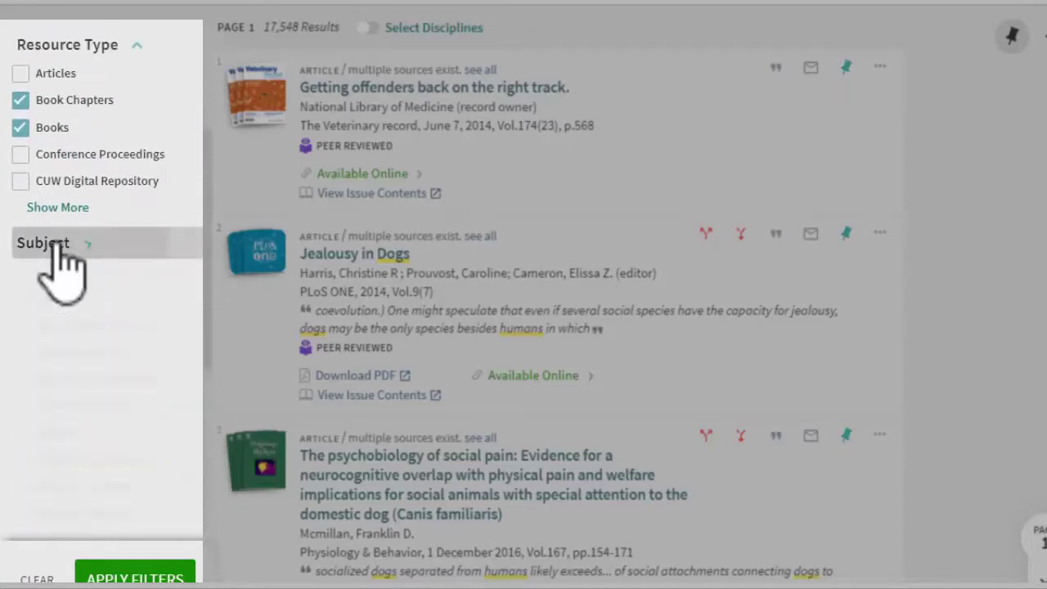
pyautogui.scroll(-2, 76, 303)
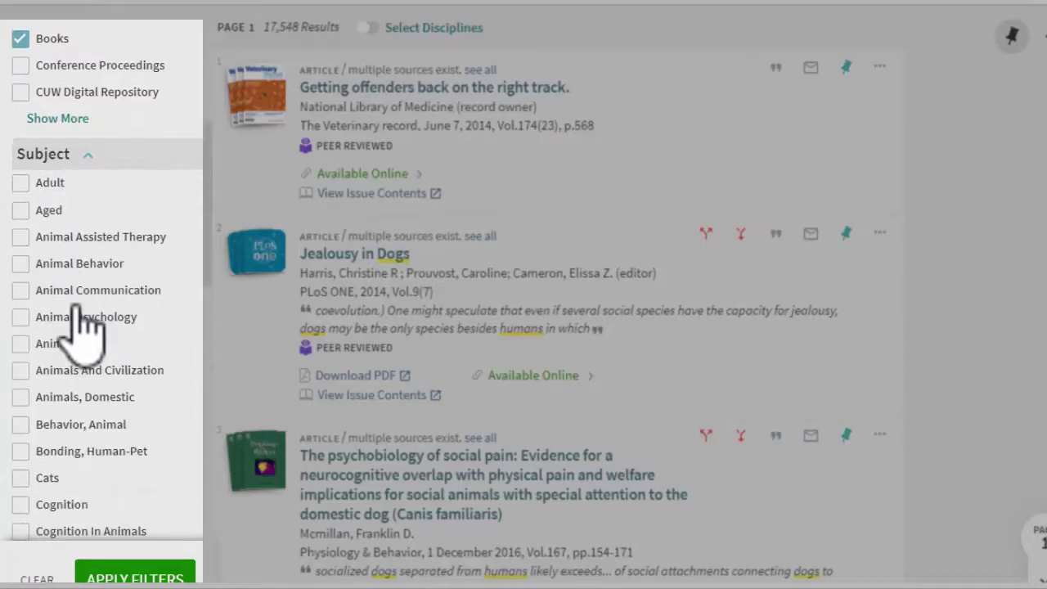
pyautogui.click(23, 321)
pyautogui.scroll(-3, 29, 335)
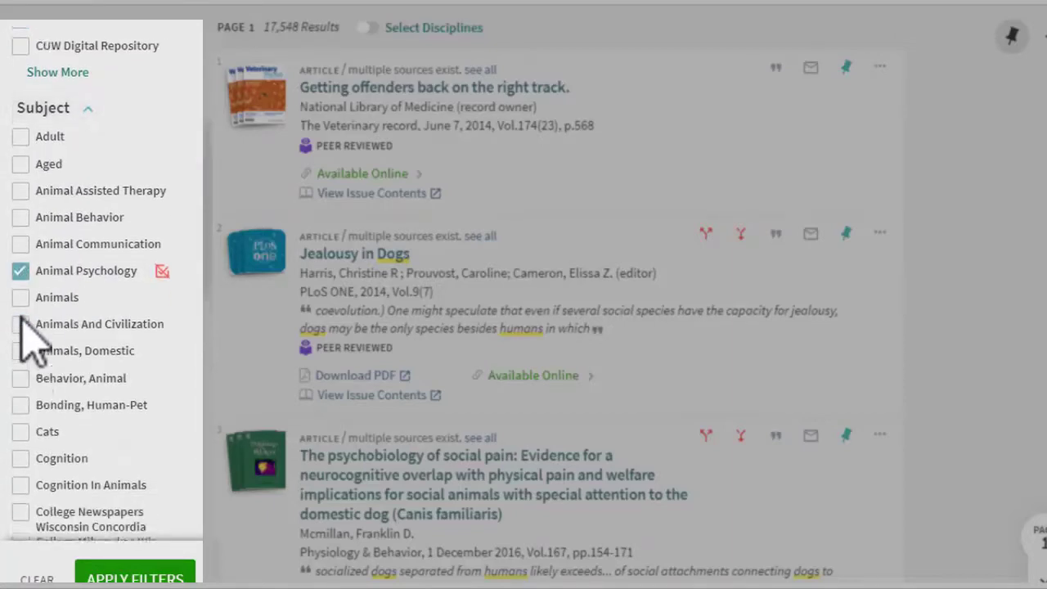
pyautogui.scroll(-1, 31, 339)
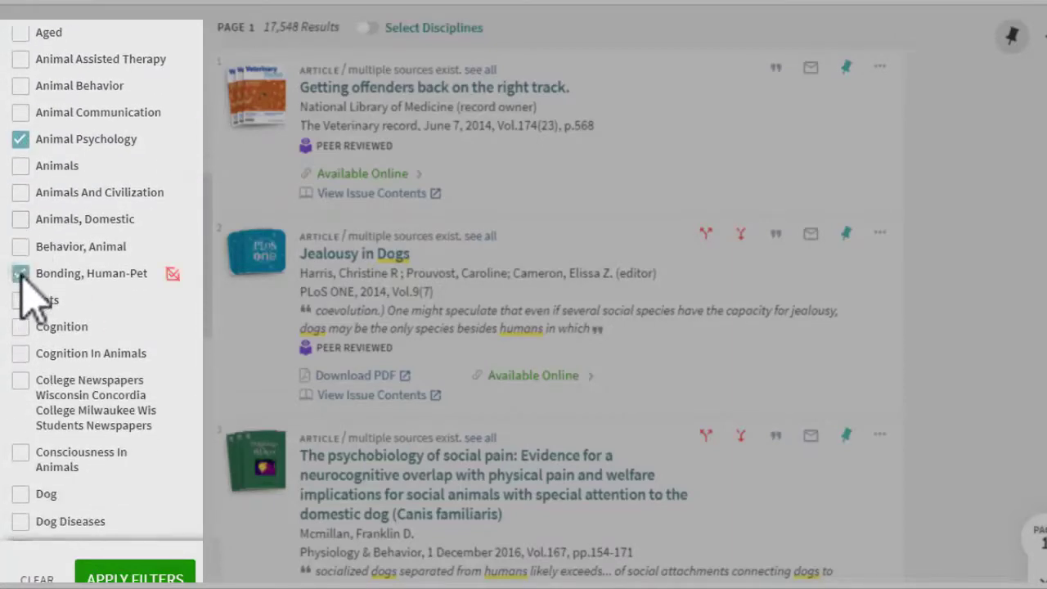
pyautogui.scroll(-3, 20, 273)
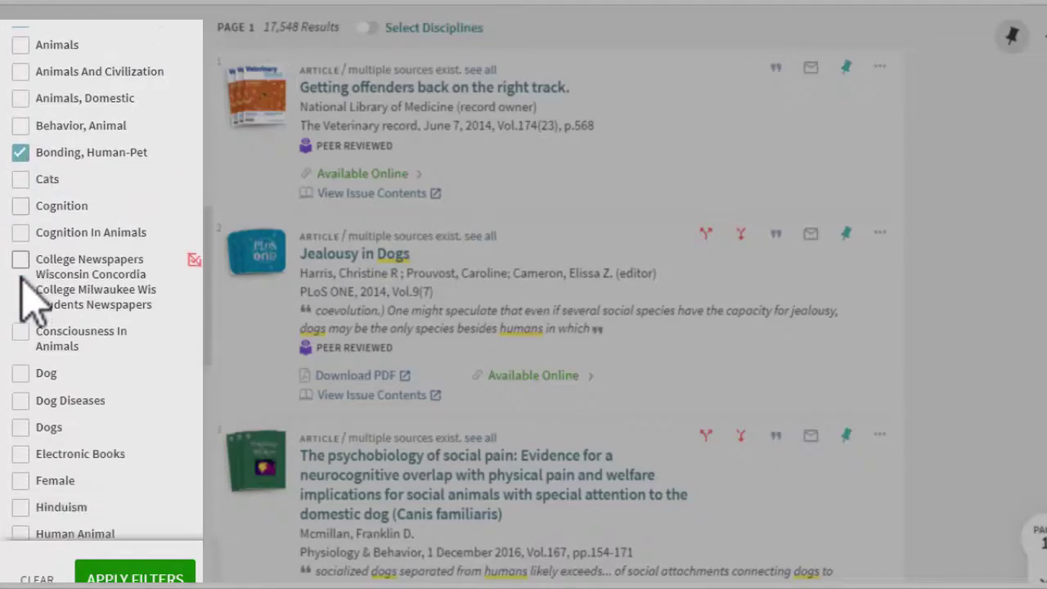
pyautogui.scroll(-2, 21, 282)
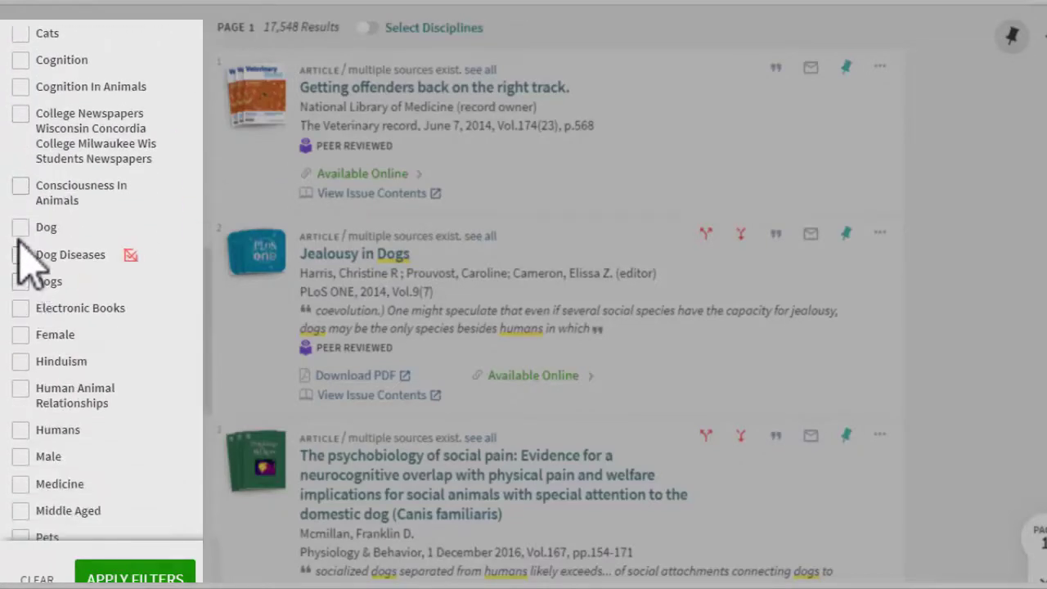
pyautogui.scroll(-3, 16, 287)
pyautogui.click(21, 211)
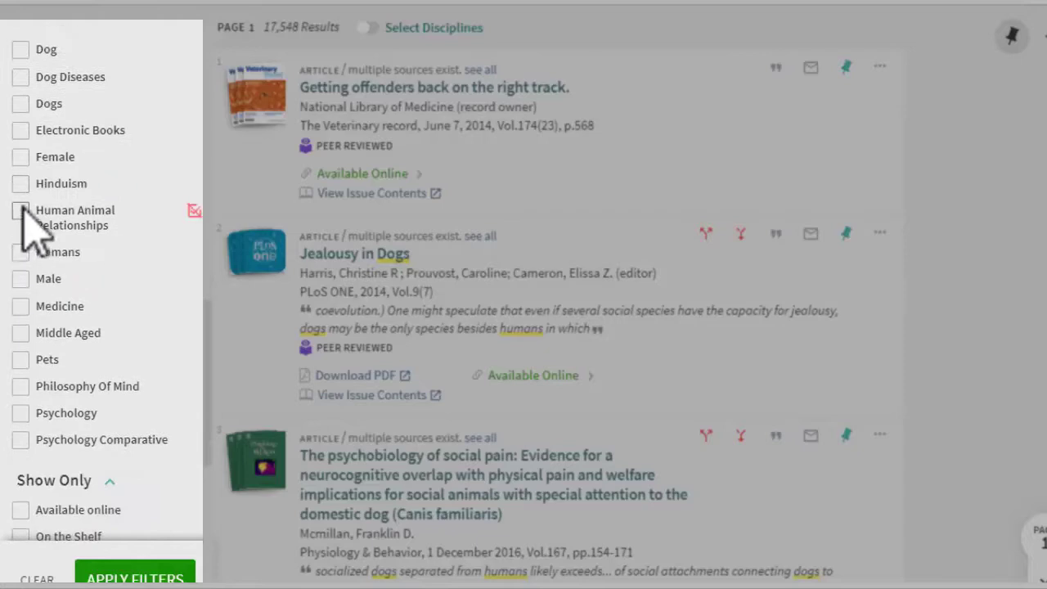
pyautogui.scroll(-2, 20, 275)
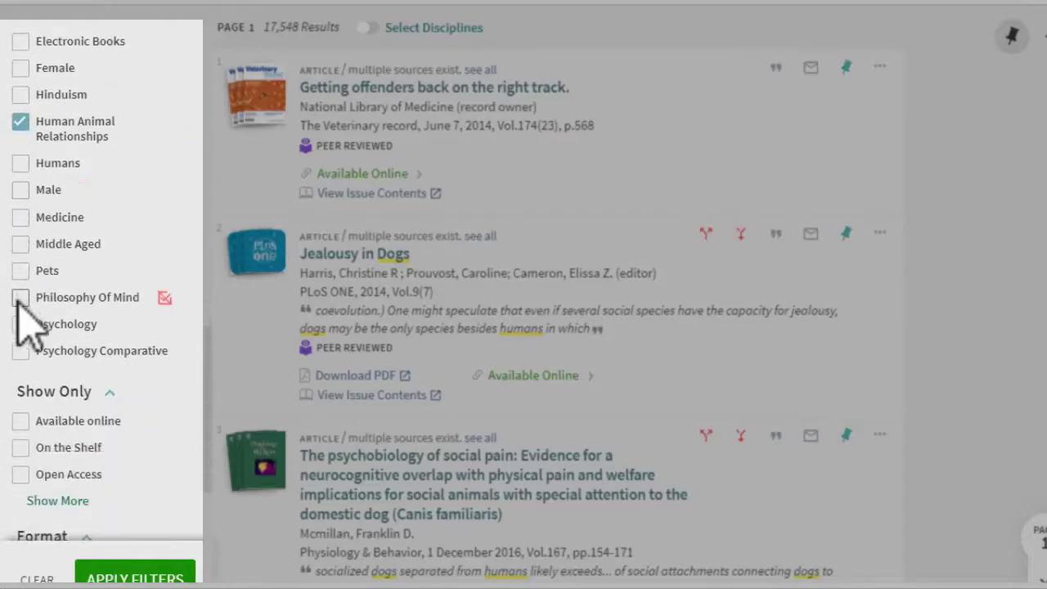
pyautogui.click(103, 572)
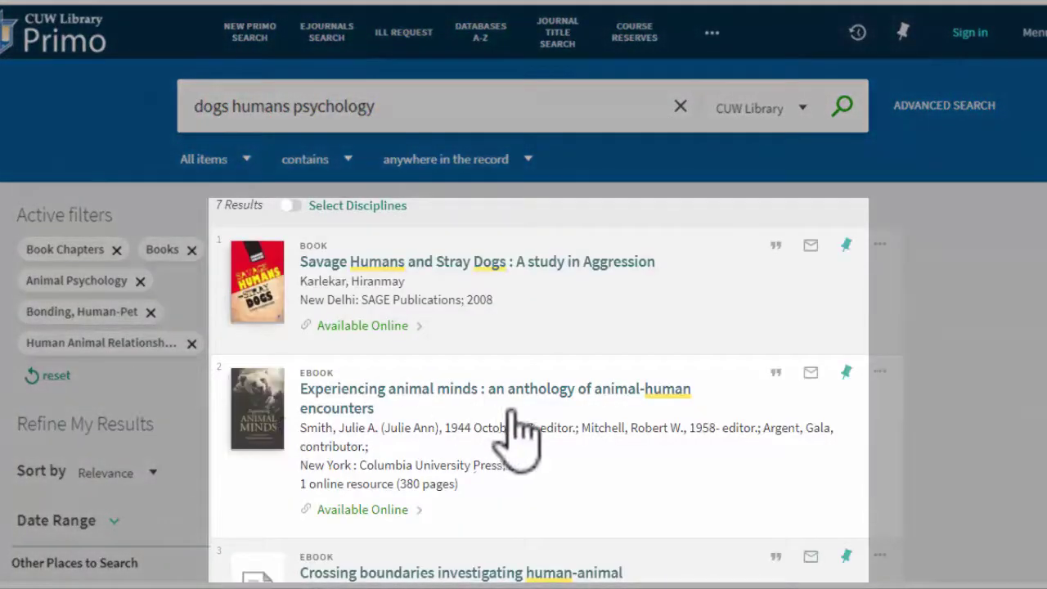
# Lock the Book Chapters, Books, Animal Psychology, Bonding, Human-Pet and Human Animal Relationships filters
pyautogui.scroll(-1, 695, 428)
pyautogui.scroll(-4, 694, 433)
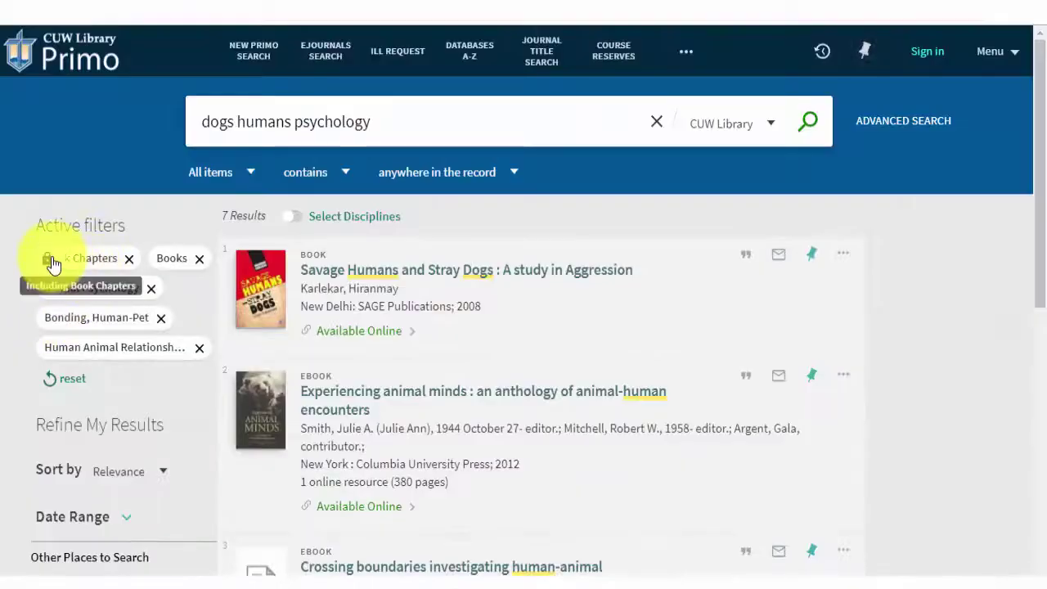
pyautogui.click(49, 258)
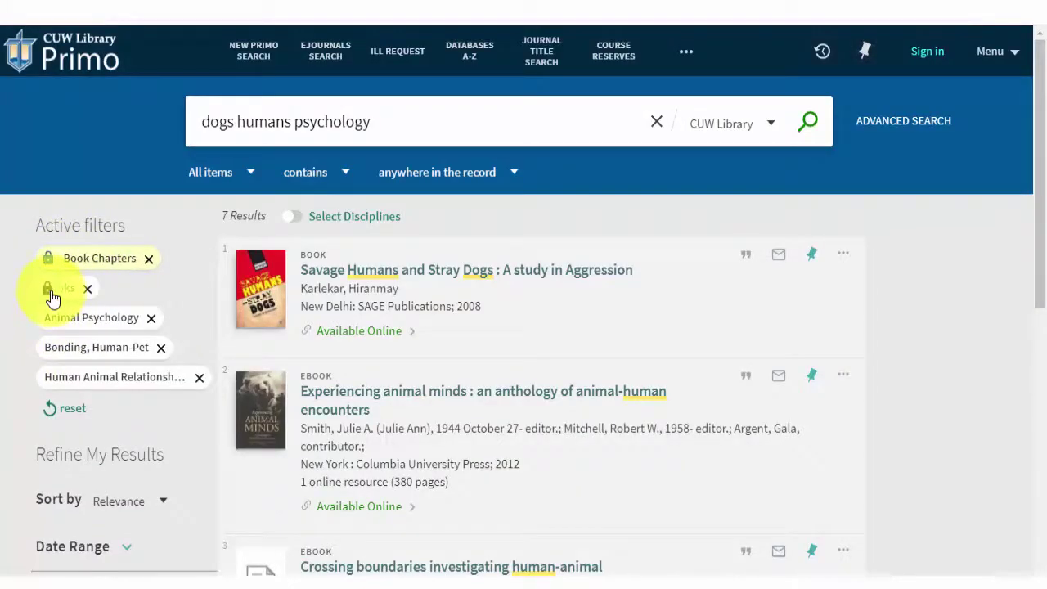
pyautogui.click(49, 291)
pyautogui.click(50, 317)
pyautogui.click(49, 350)
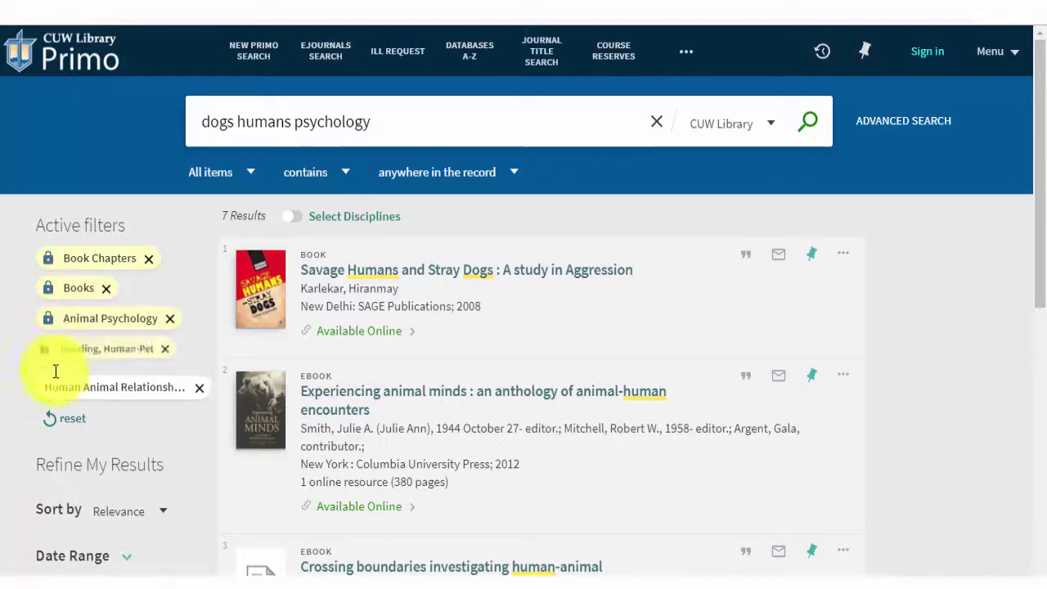
pyautogui.click(54, 381)
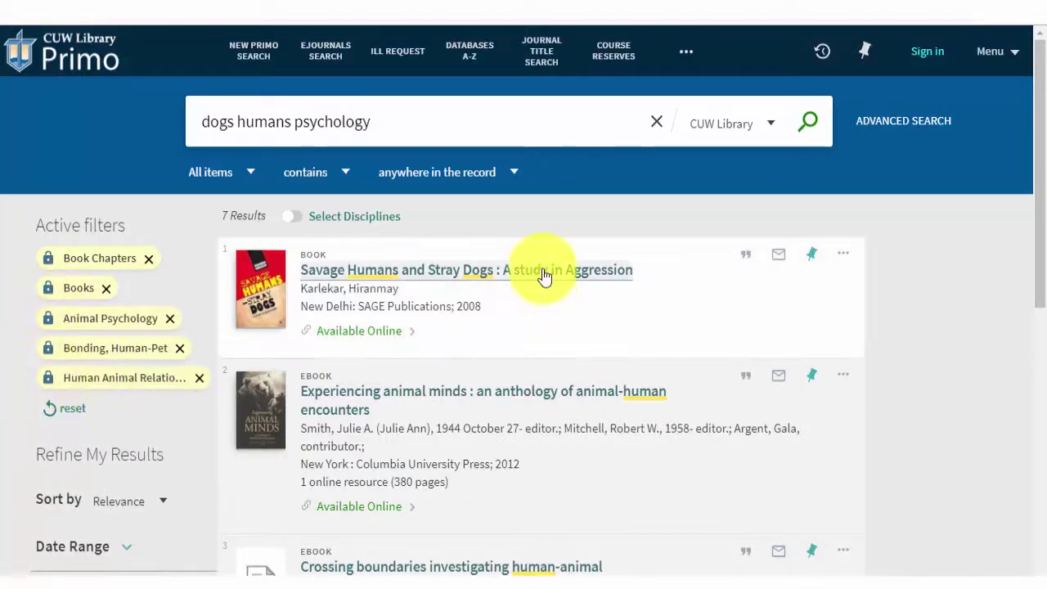
# Open the Crossing Boundaries record and follow its Ebook Central link
pyautogui.scroll(-2, 554, 342)
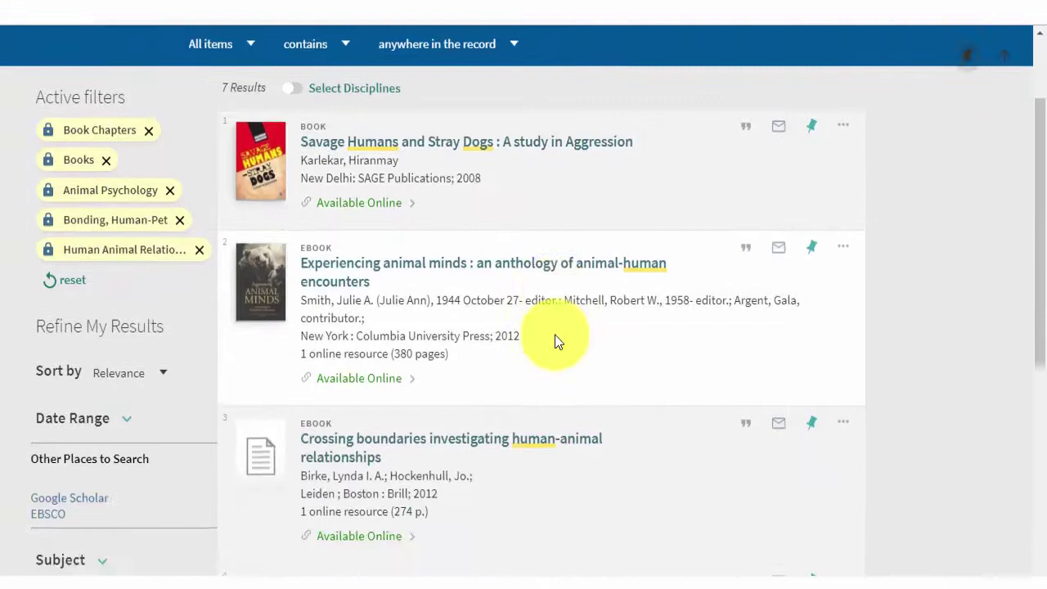
pyautogui.scroll(-4, 555, 335)
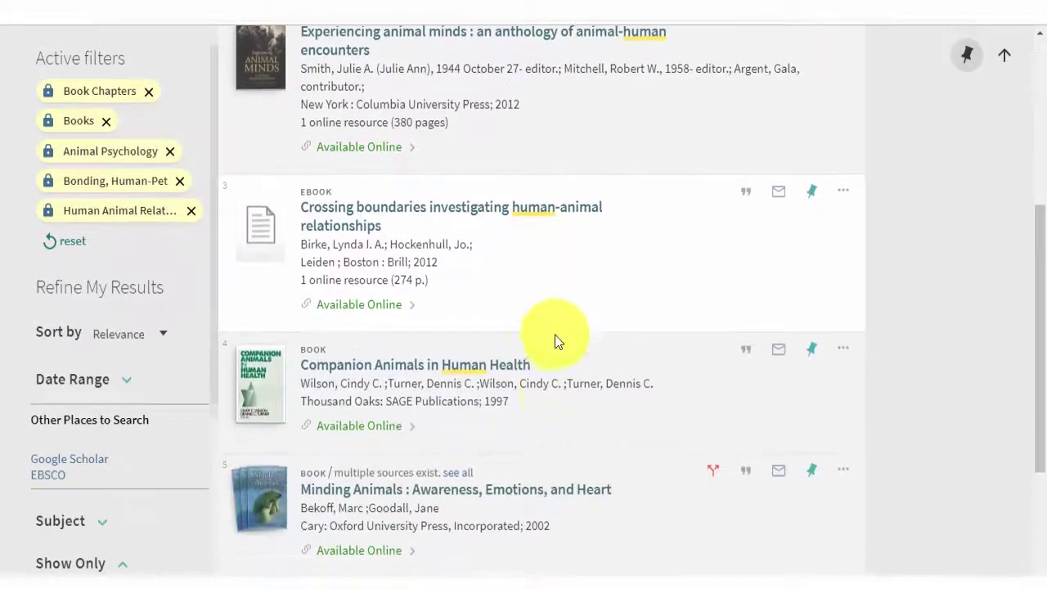
pyautogui.scroll(-1, 555, 337)
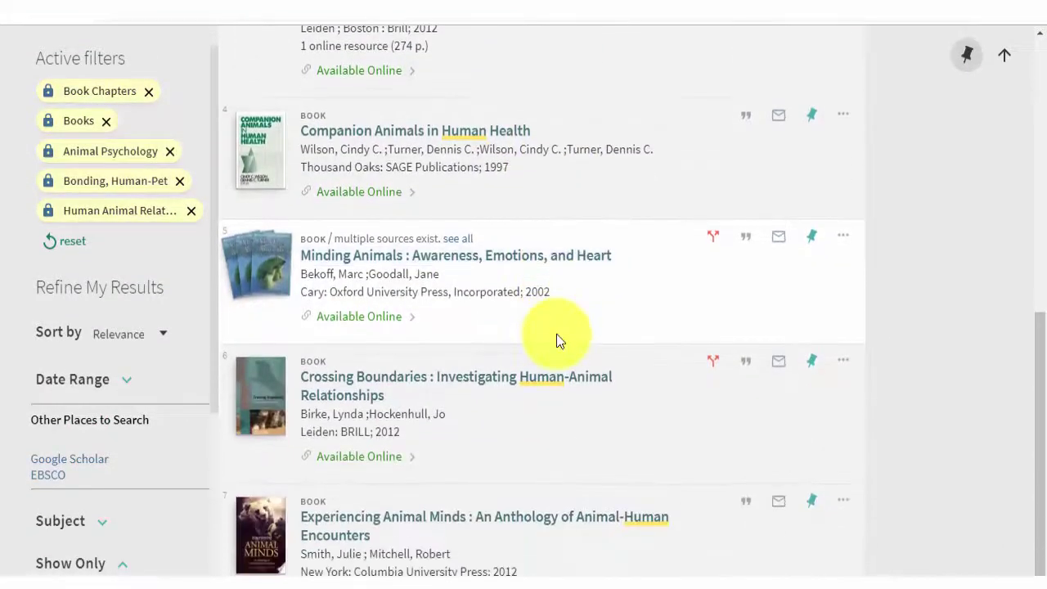
pyautogui.scroll(-1, 580, 325)
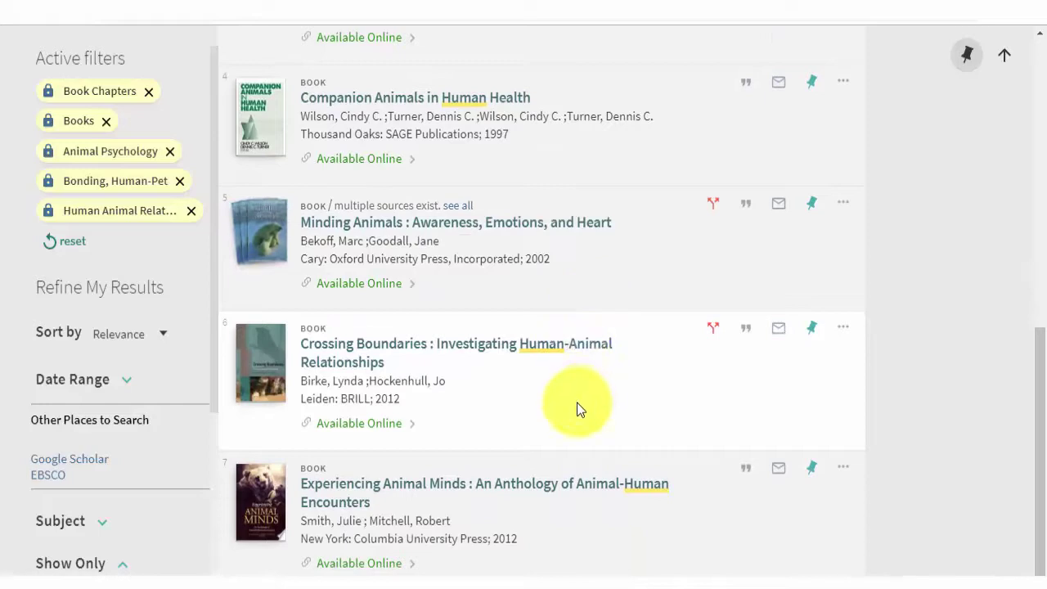
pyautogui.click(550, 354)
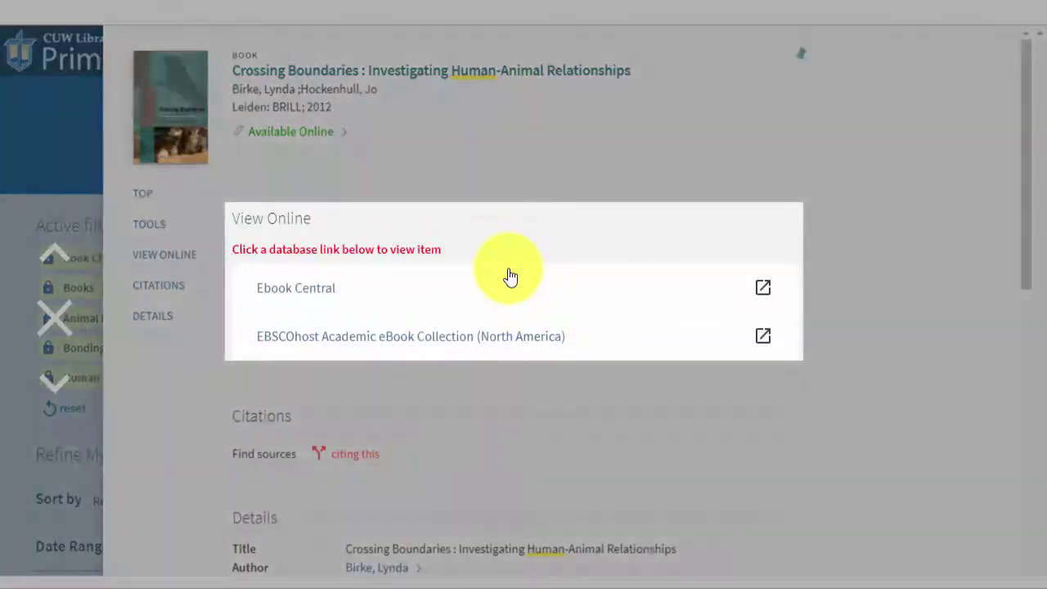
pyautogui.click(297, 294)
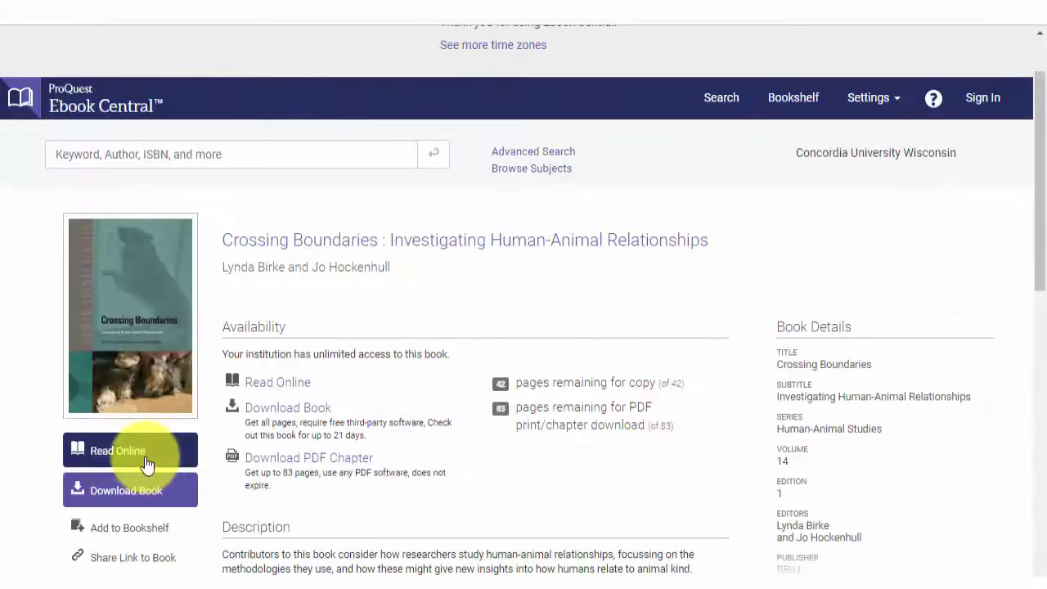
# Open Crossing Boundaries in the Ebook Central online reader
pyautogui.click(147, 464)
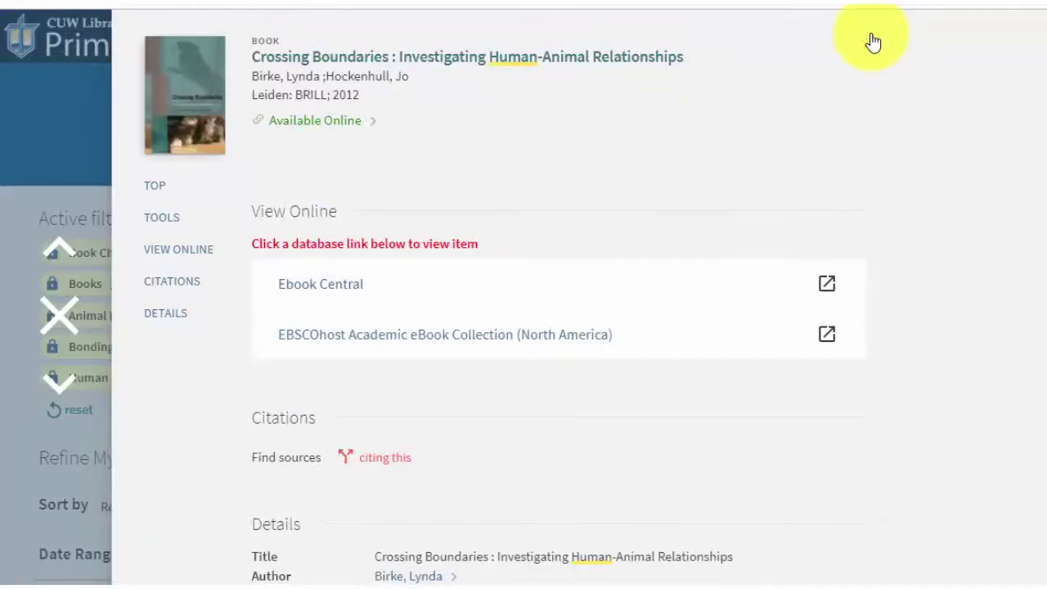
# Pin Crossing Boundaries to saved items, then sign in through the CUW Portal
pyautogui.click(868, 40)
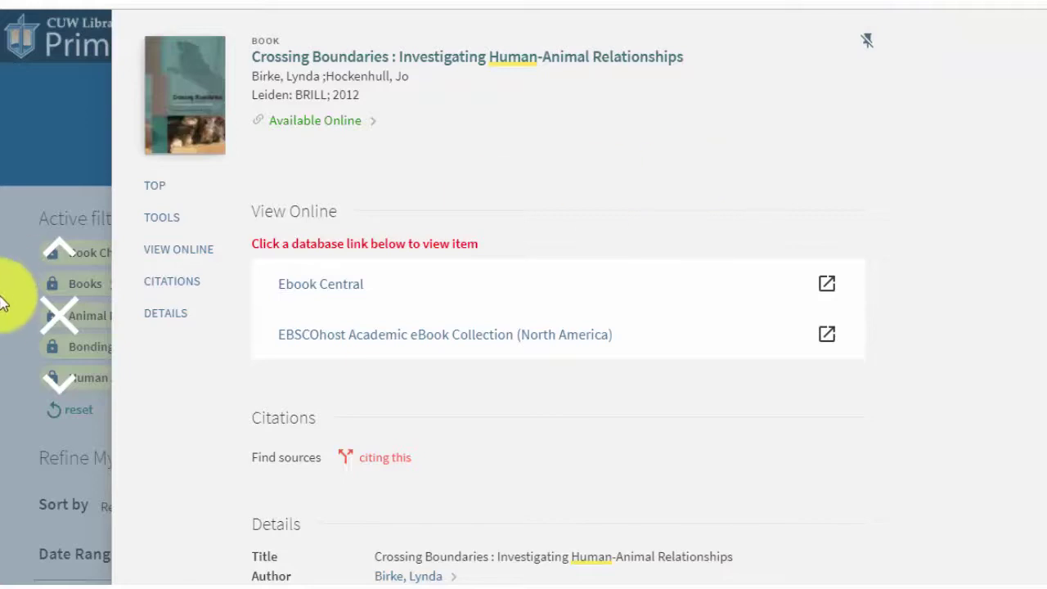
pyautogui.click(55, 316)
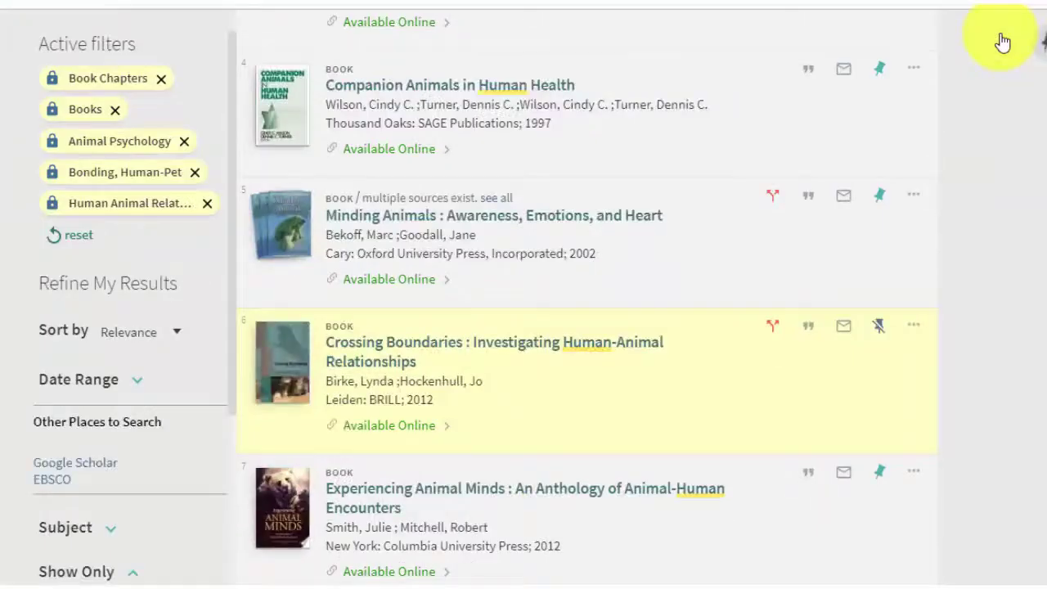
pyautogui.click(1004, 40)
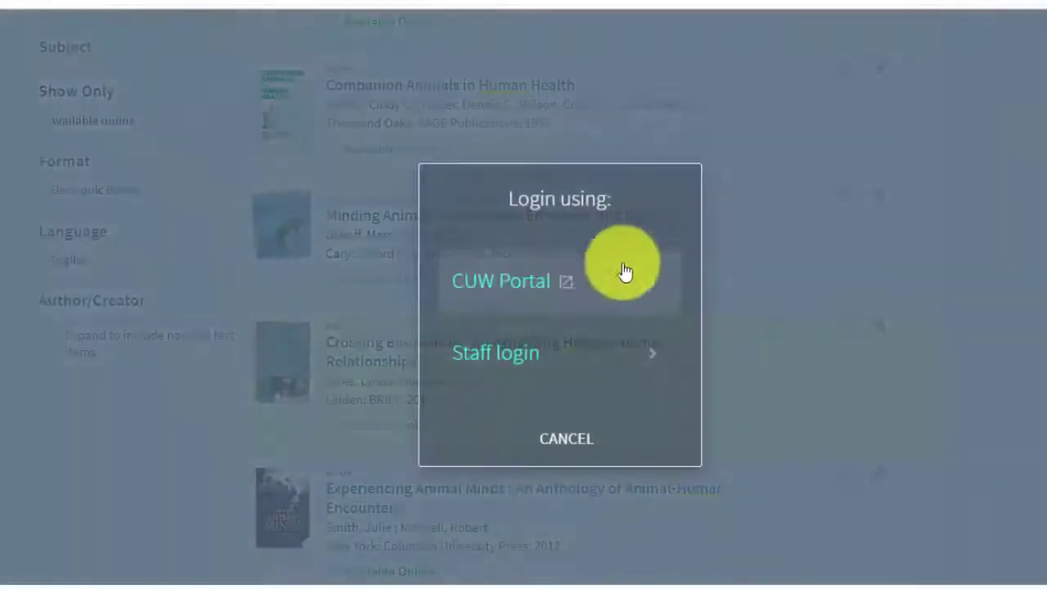
pyautogui.click(512, 292)
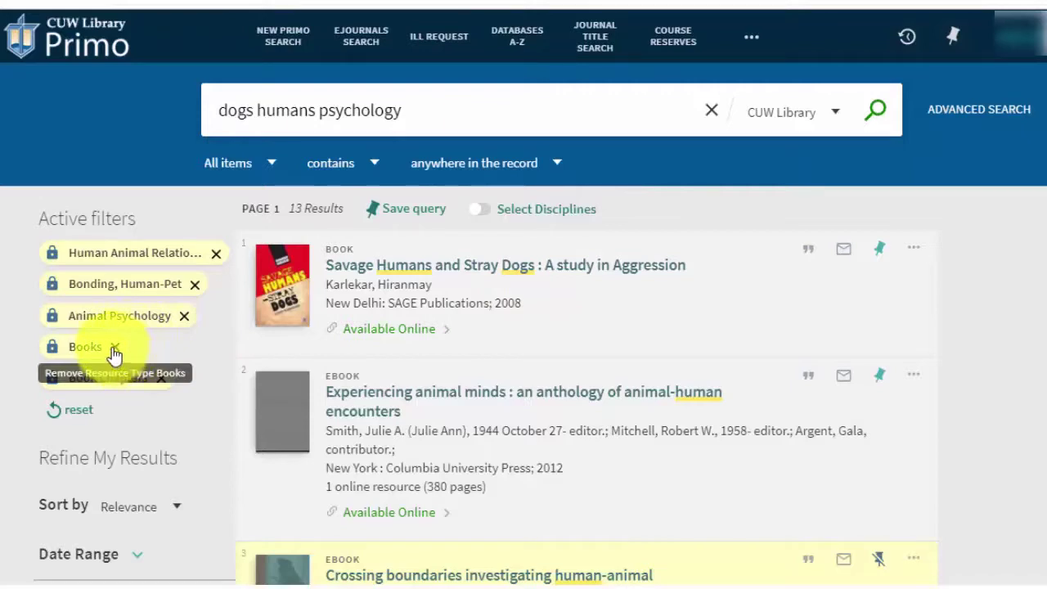
# Drop the Books filter and search Articles for dogs humans "comparative psychology"
pyautogui.click(115, 350)
pyautogui.click(315, 110)
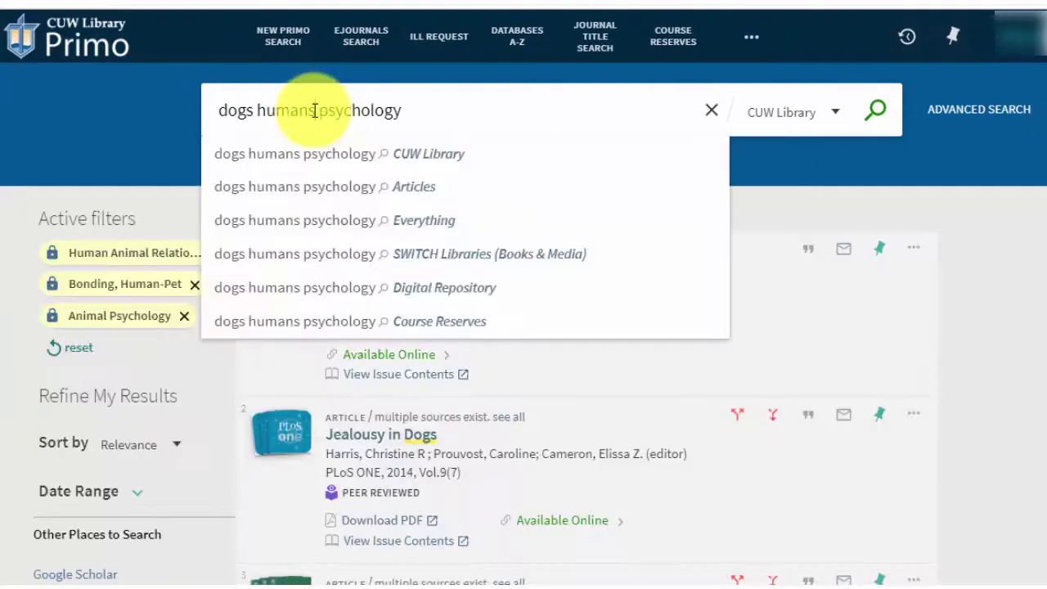
pyautogui.write('comparative')
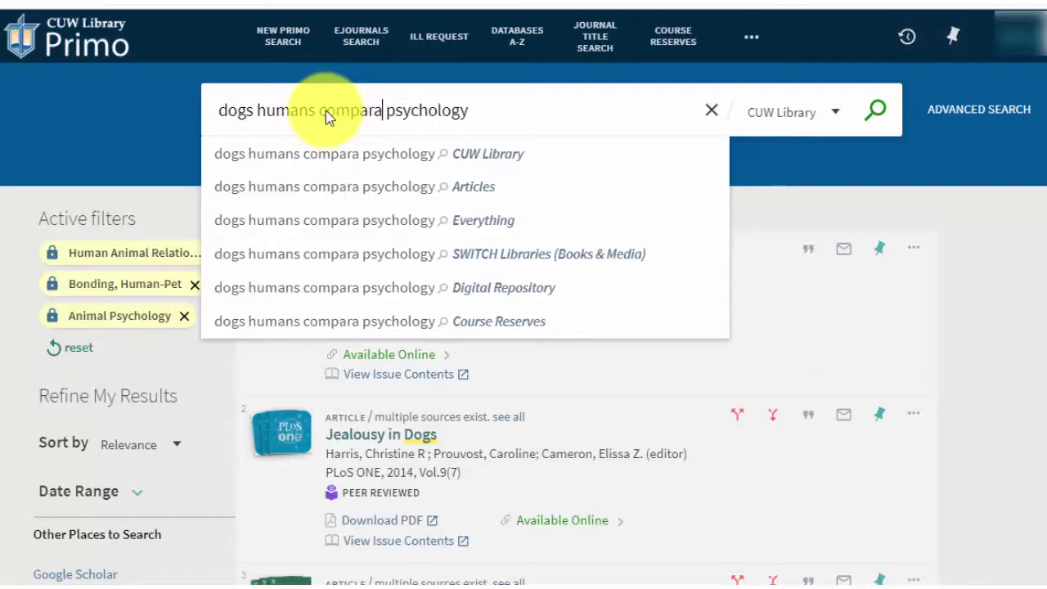
pyautogui.click(323, 112)
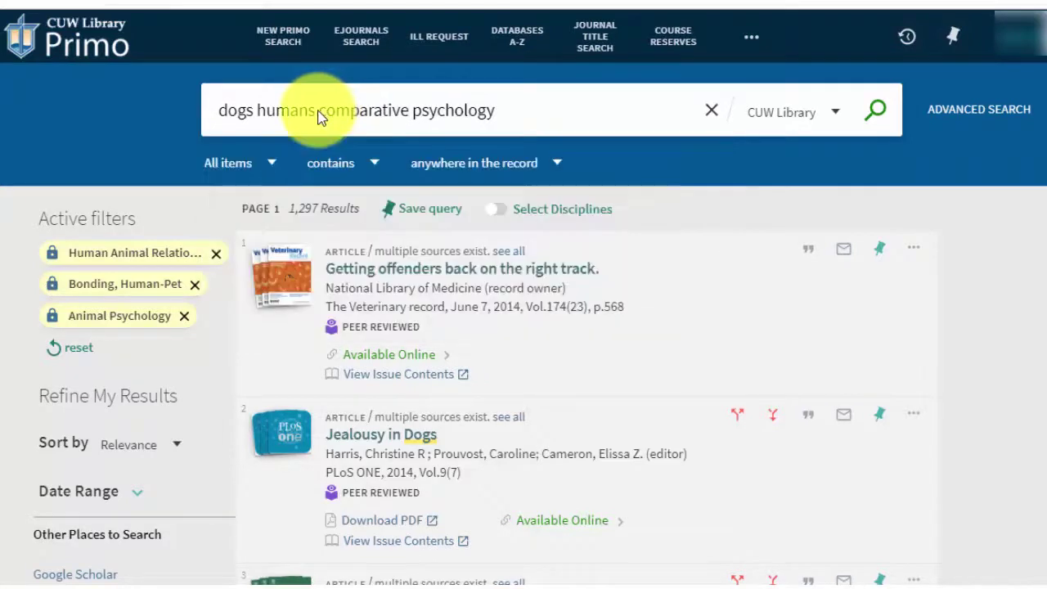
pyautogui.click(320, 113)
pyautogui.write('"')
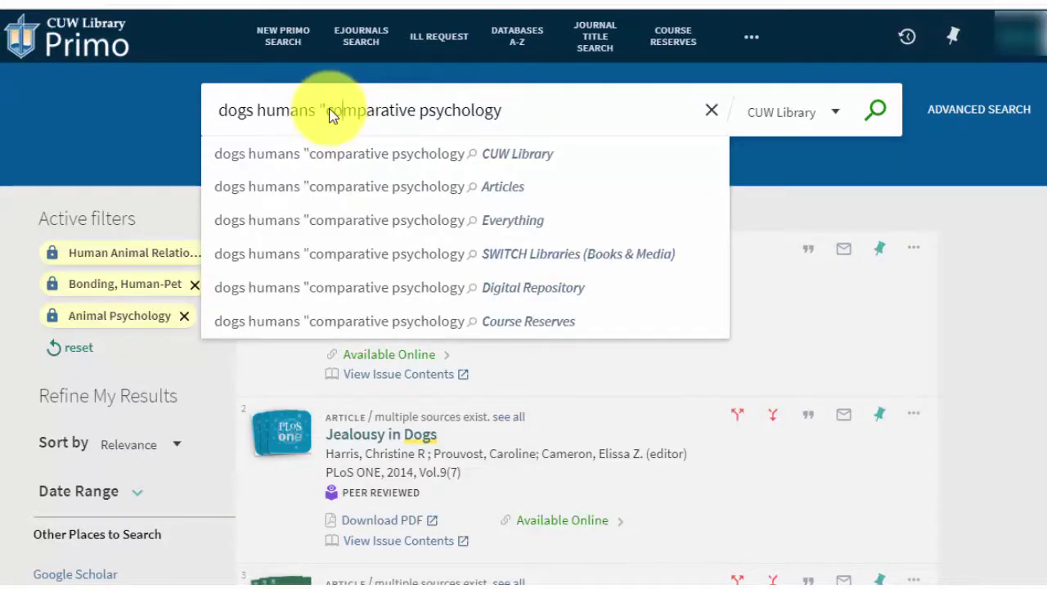
pyautogui.write('"')
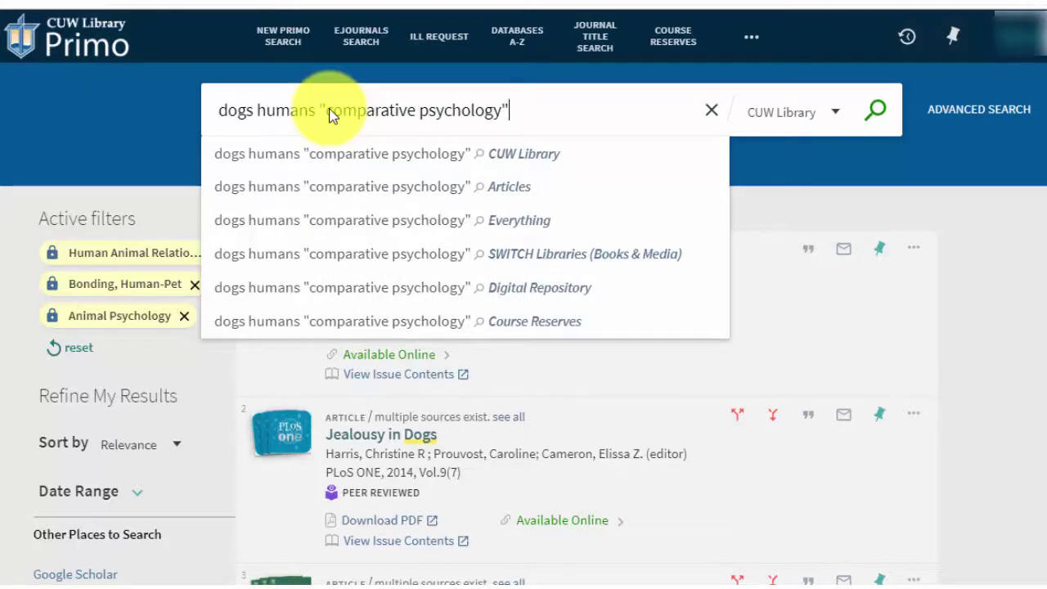
pyautogui.click(362, 193)
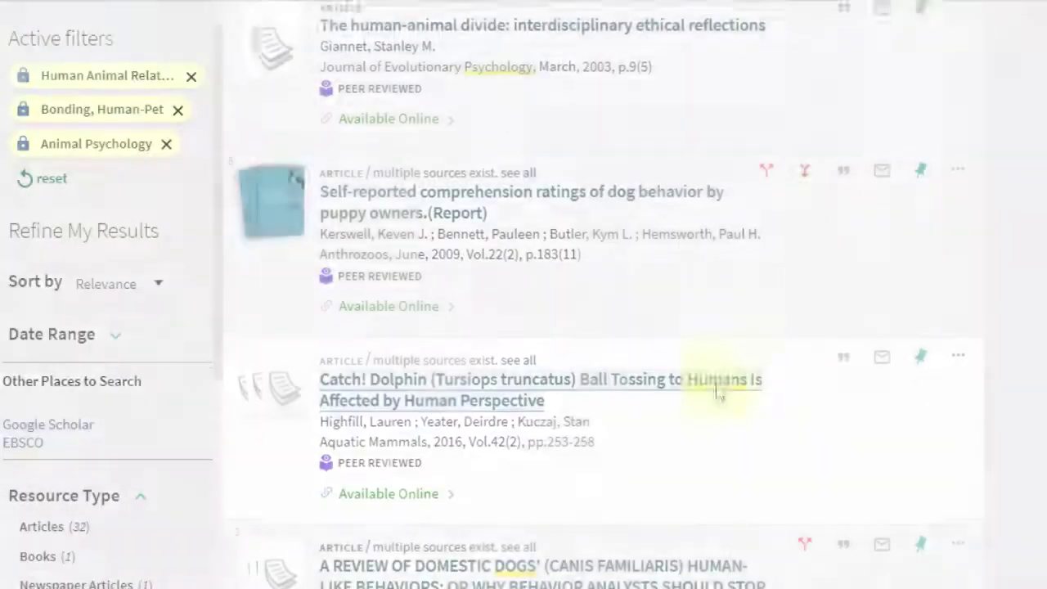
# Open result 10, "A Review of Domestic Dogs' (Canis familiaris) Human-Like Behaviors"
pyautogui.scroll(-1, 719, 390)
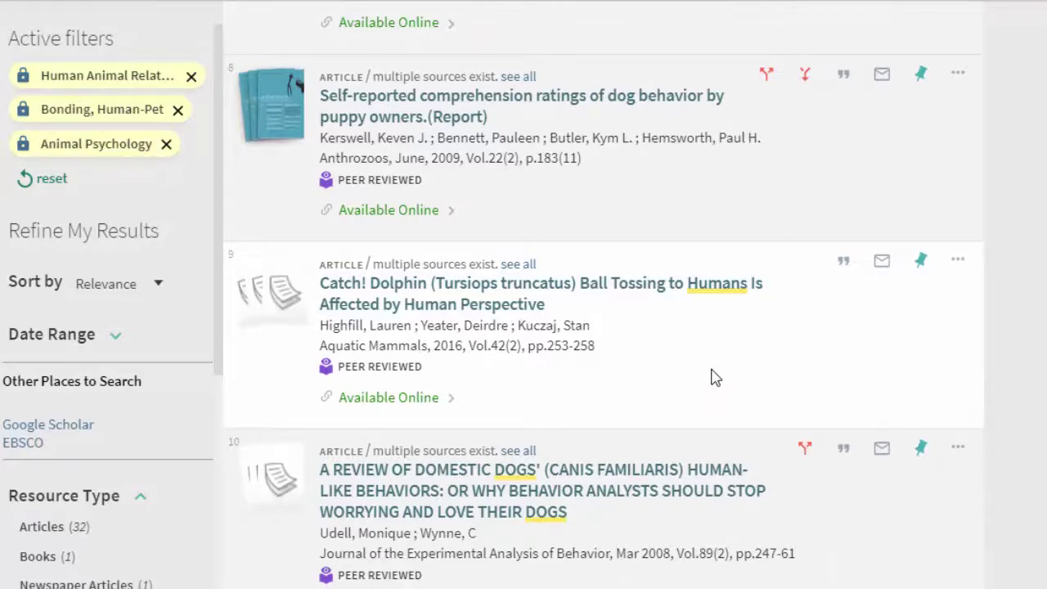
pyautogui.scroll(-1, 712, 376)
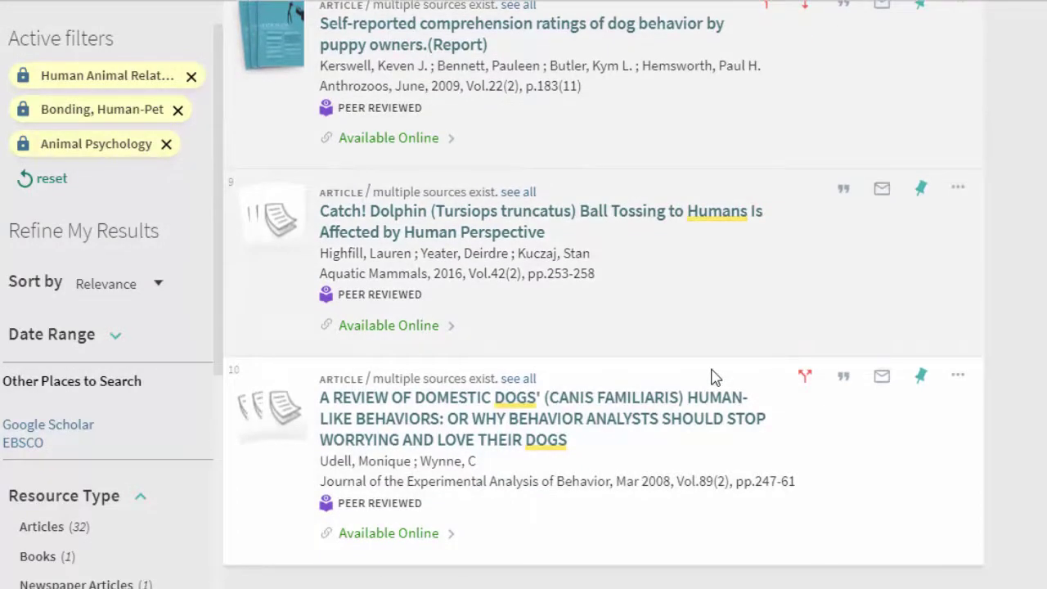
pyautogui.click(568, 413)
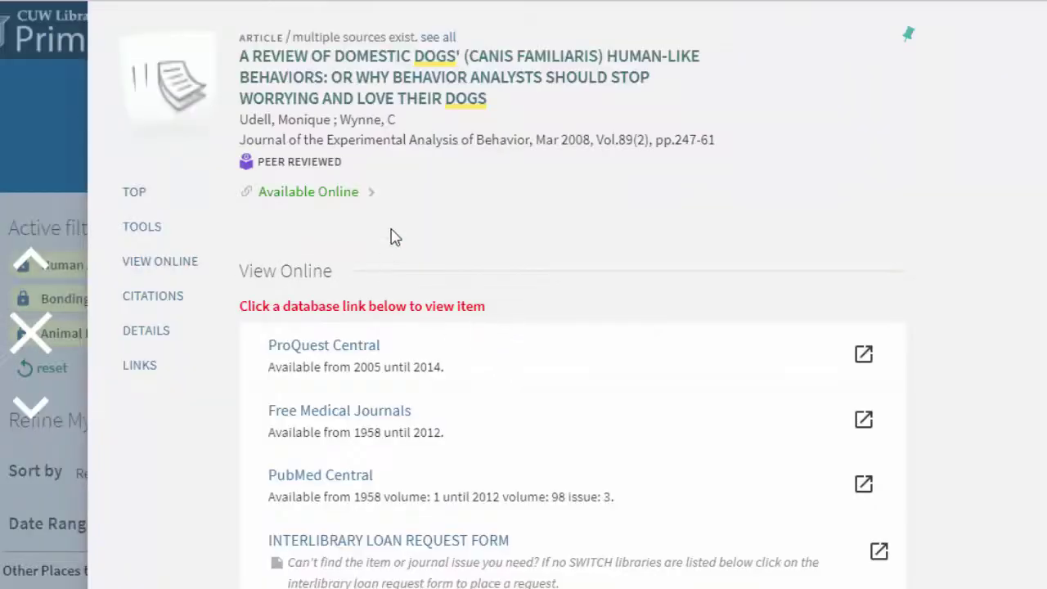
pyautogui.scroll(-1, 391, 238)
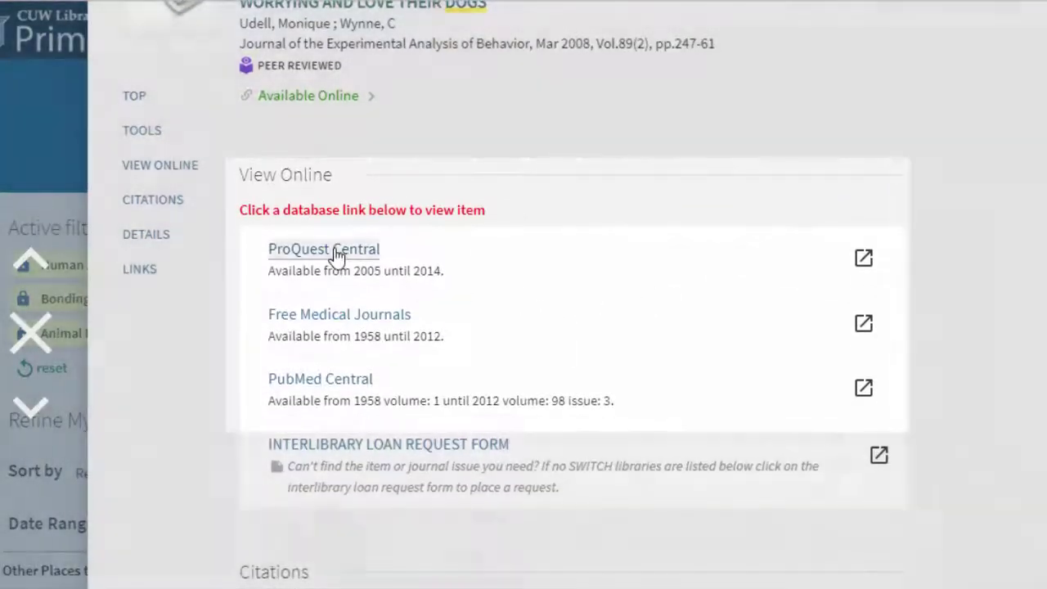
# Open the article in ProQuest Central and read its Abstract/Details, subjects and MeSH terms
pyautogui.click(300, 257)
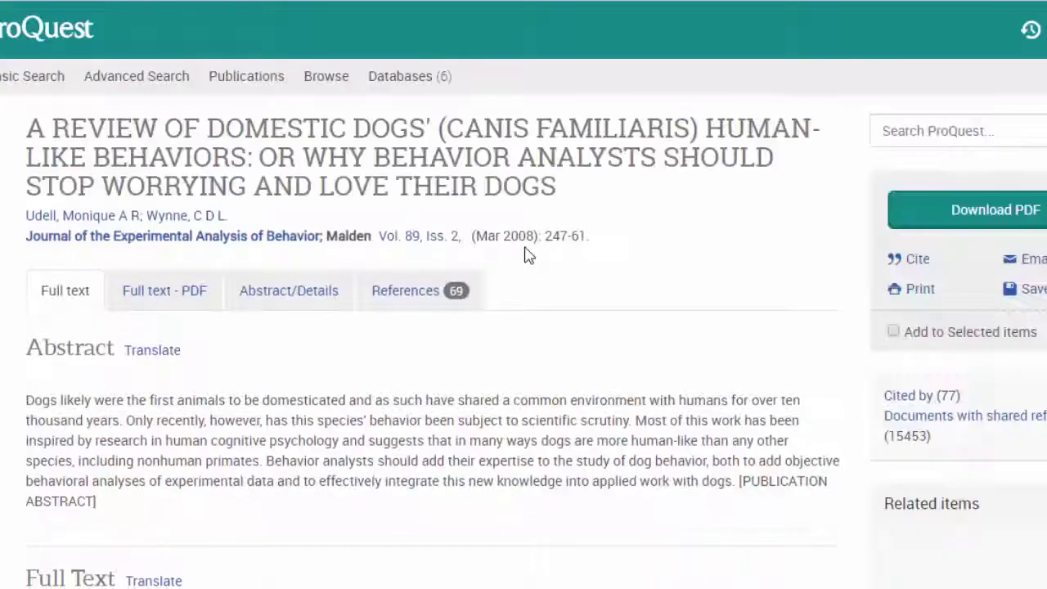
pyautogui.click(278, 299)
pyautogui.scroll(-3, 346, 469)
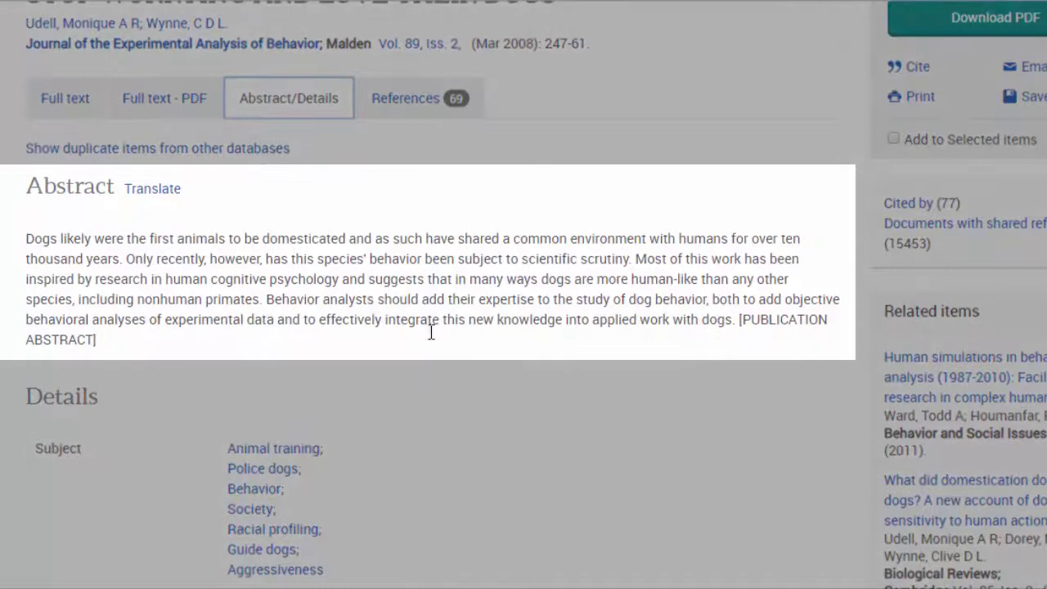
pyautogui.scroll(-4, 445, 367)
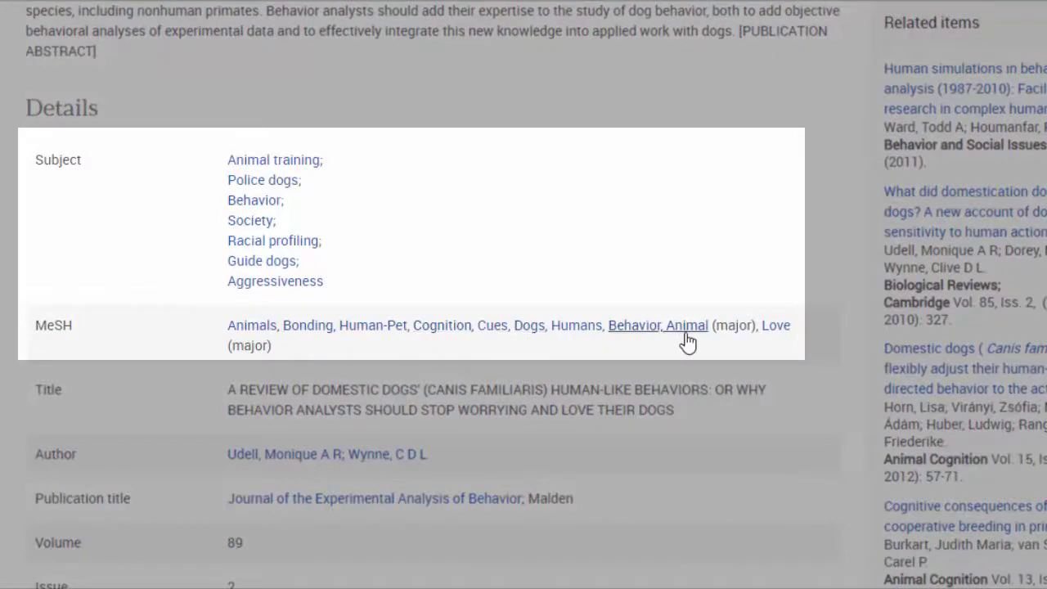
pyautogui.scroll(-4, 687, 342)
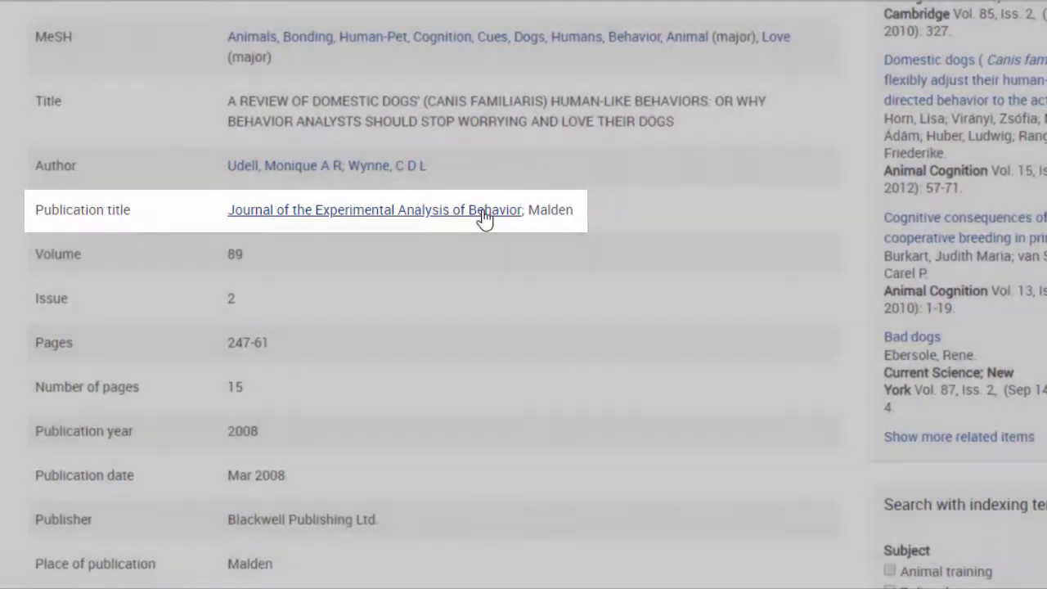
pyautogui.scroll(-5, 444, 423)
pyautogui.scroll(-1, 445, 423)
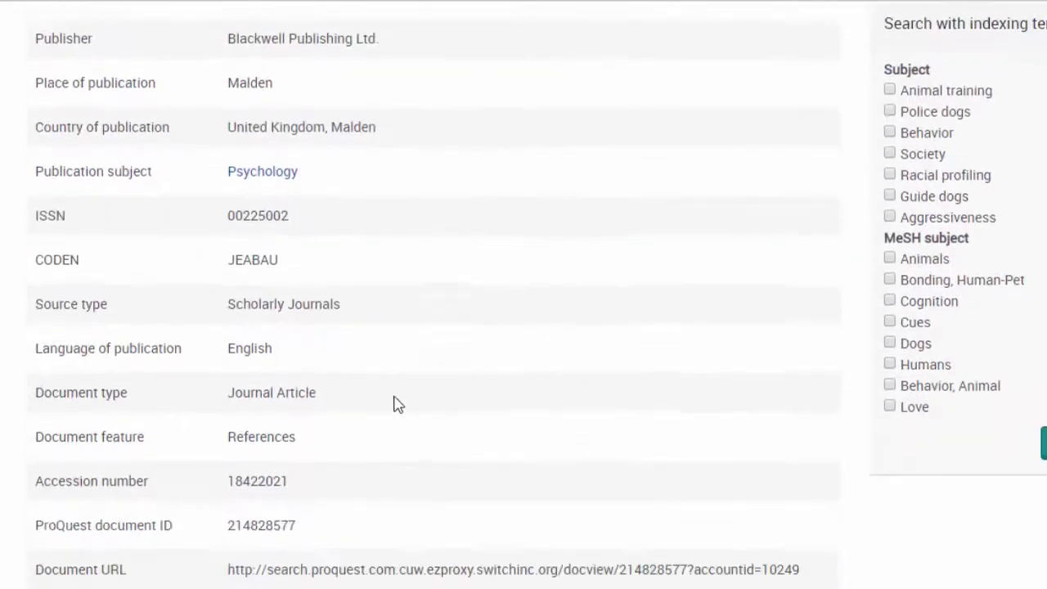
pyautogui.scroll(-2, 384, 446)
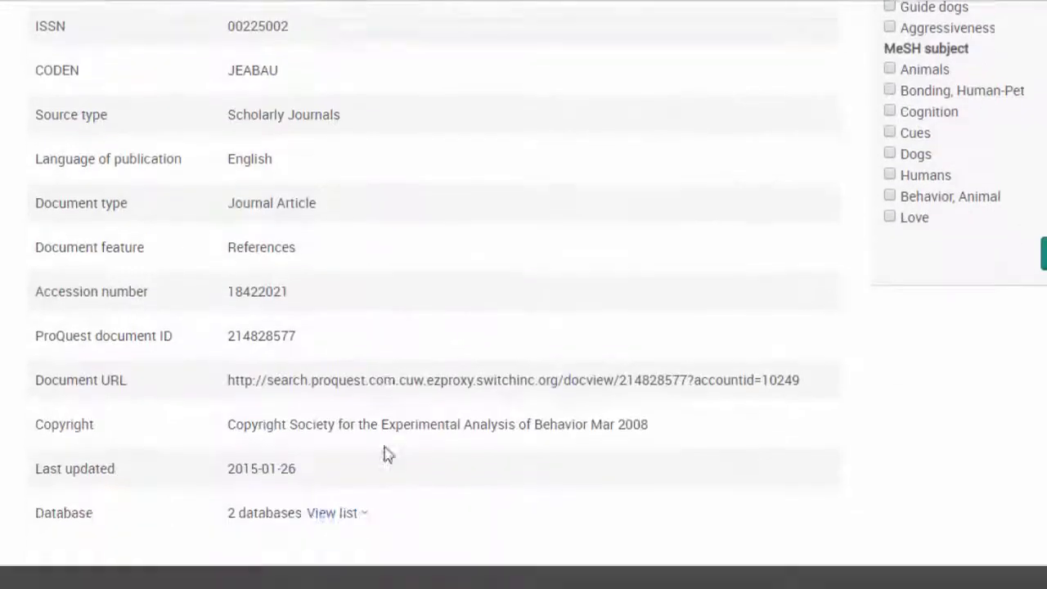
pyautogui.scroll(10, 788, 496)
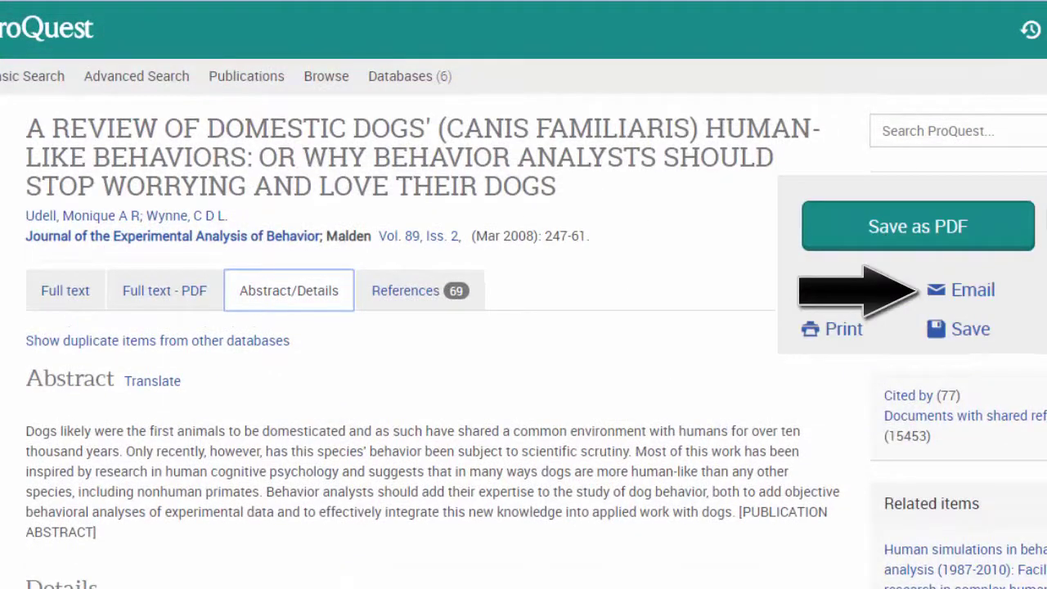
# Prepare an email of the article in Original file format with bibliographic citations included
pyautogui.click(1022, 259)
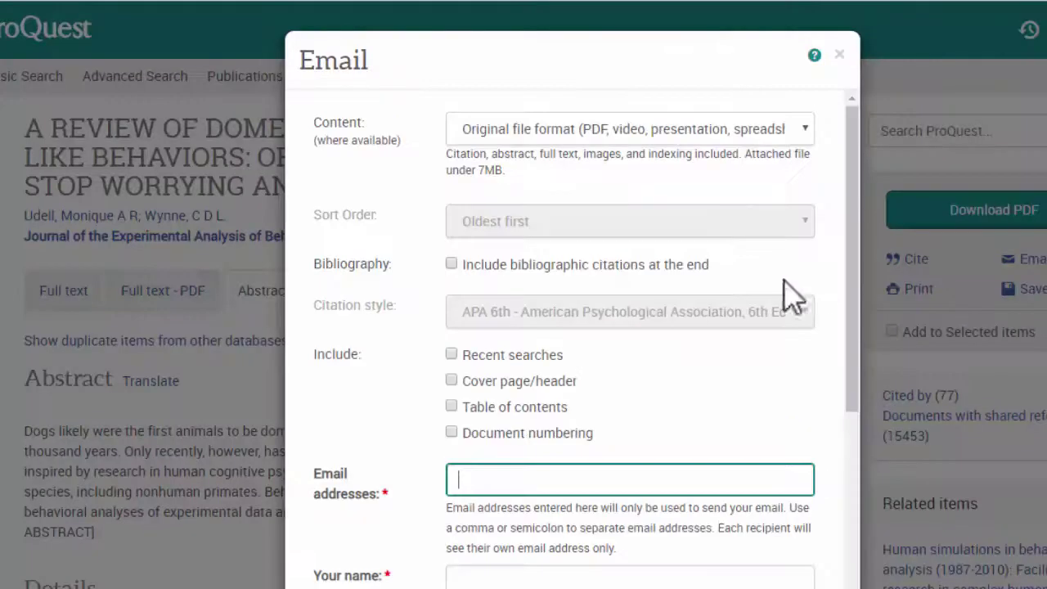
pyautogui.click(570, 131)
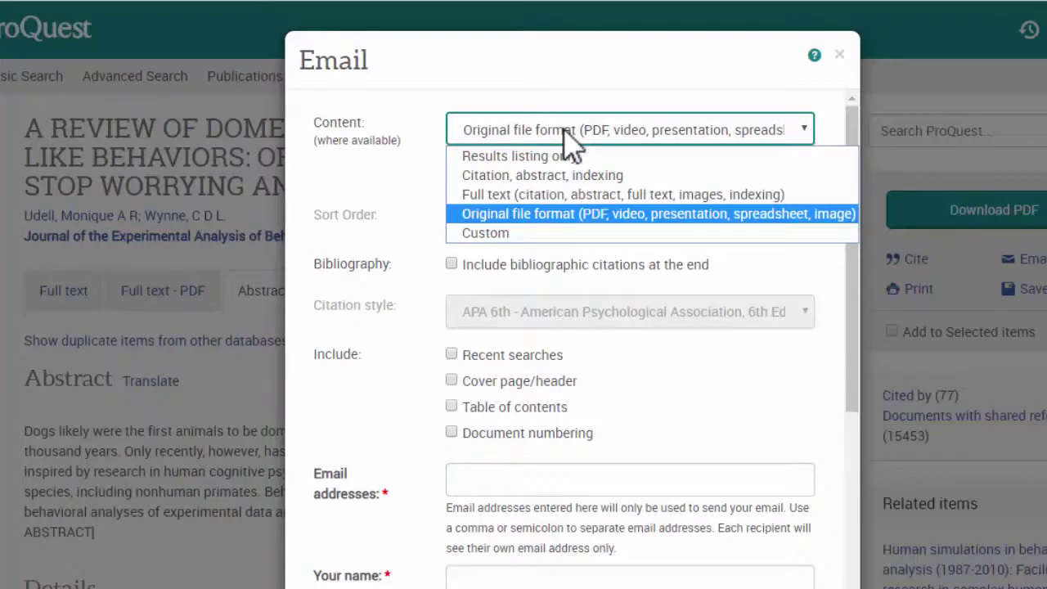
pyautogui.click(560, 213)
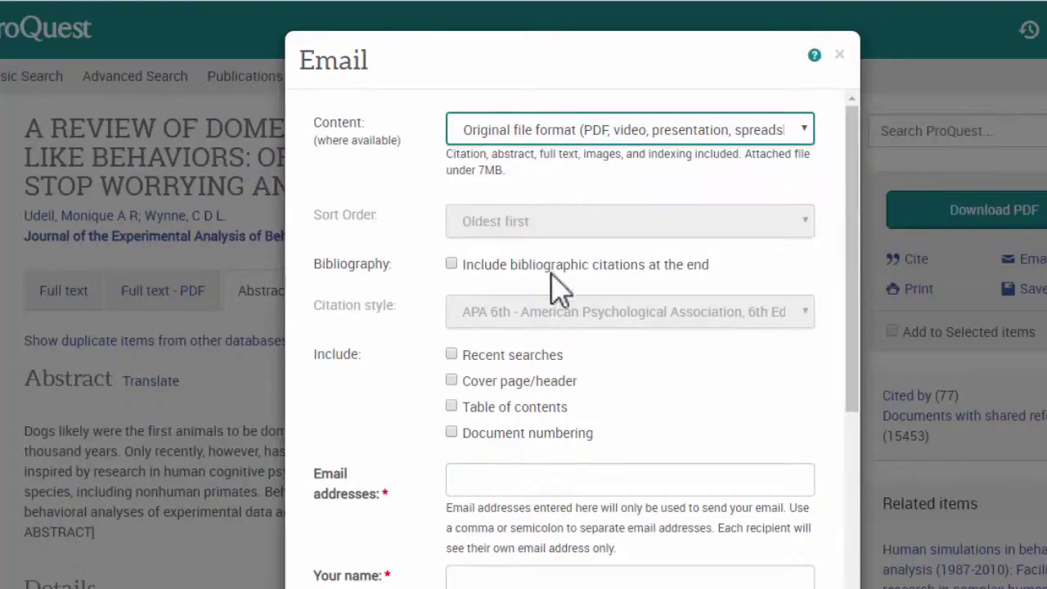
pyautogui.click(455, 267)
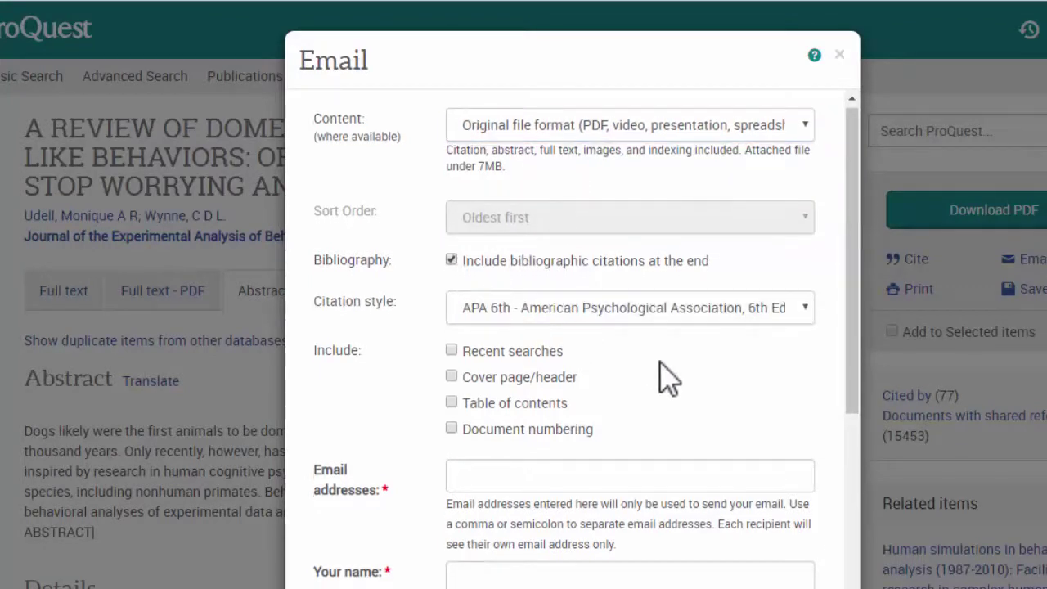
pyautogui.scroll(-2, 661, 378)
pyautogui.scroll(-4, 666, 378)
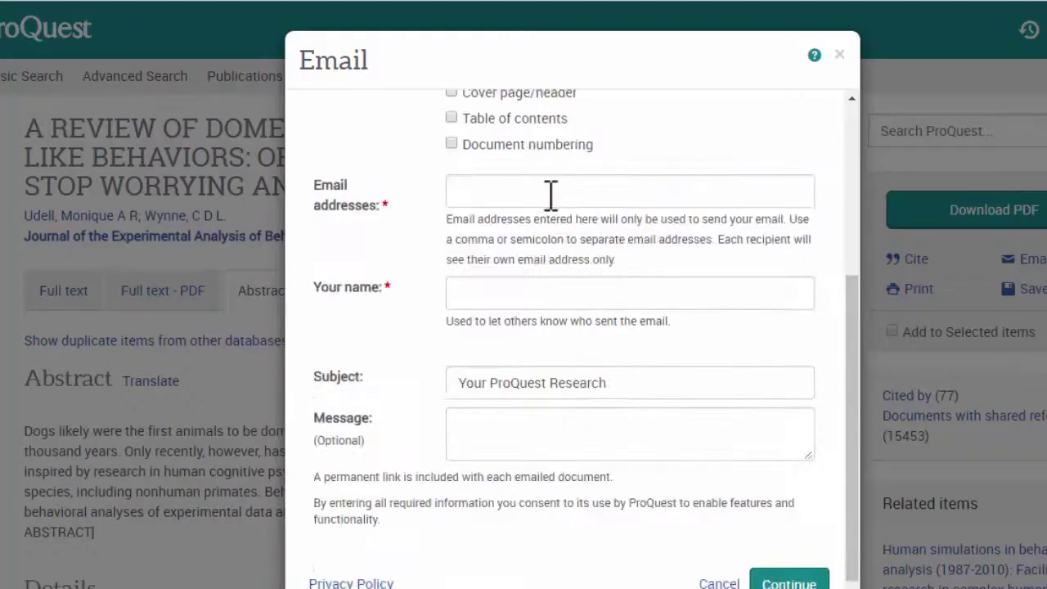
pyautogui.click(552, 193)
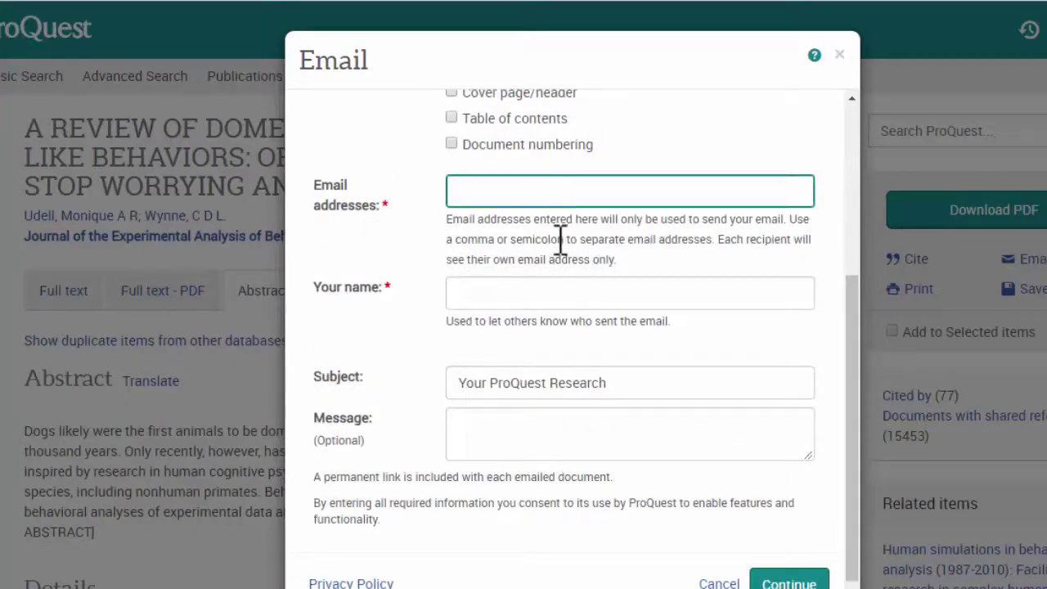
pyautogui.click(563, 294)
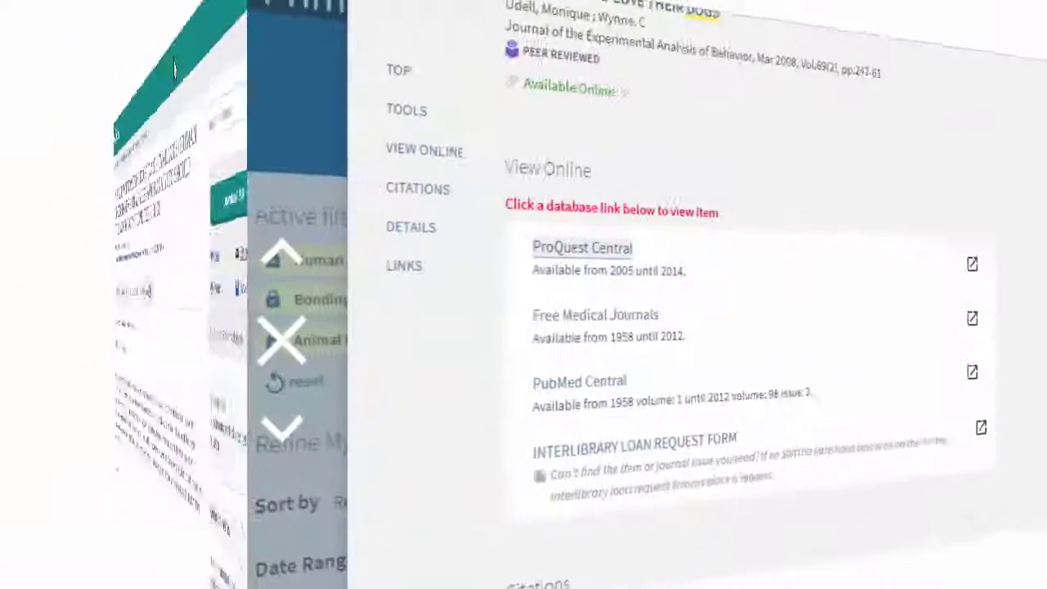
# Pin the dogs review article and close its full record
pyautogui.scroll(2, 740, 358)
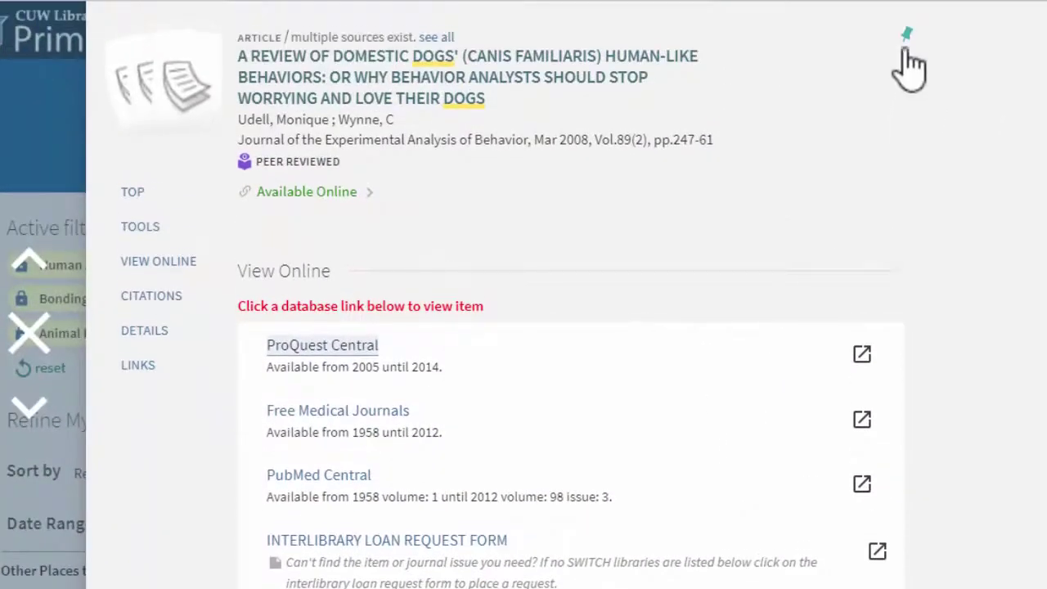
pyautogui.click(907, 34)
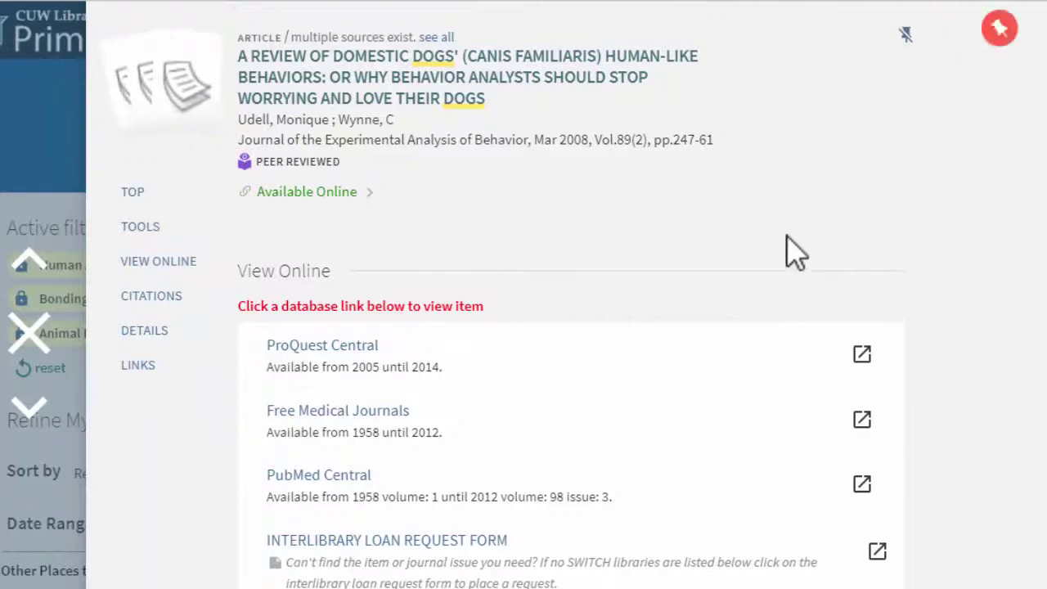
pyautogui.scroll(-1, 781, 243)
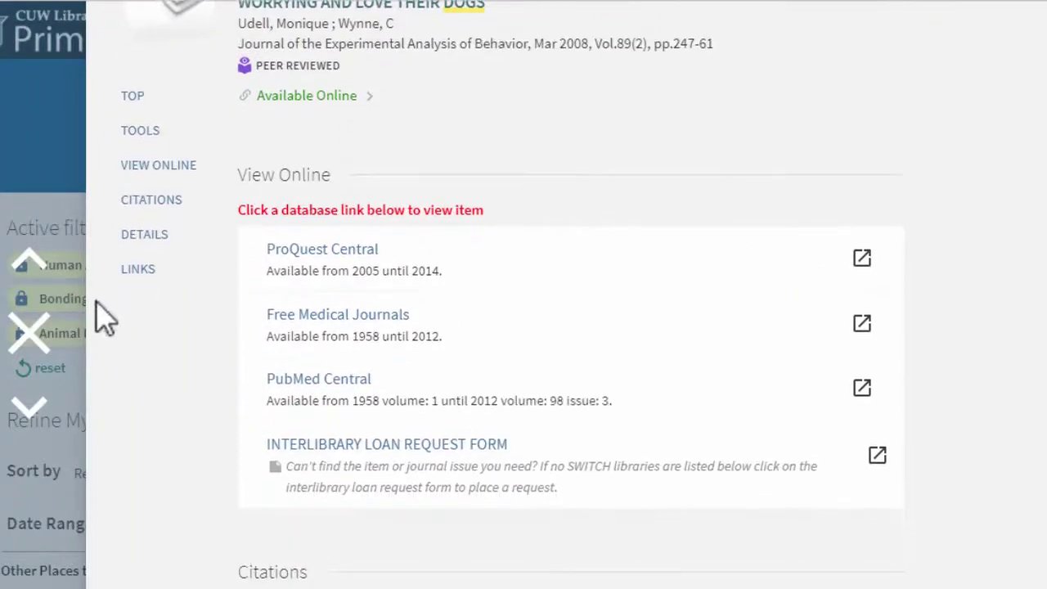
pyautogui.click(24, 334)
# Include items without full text in the results
pyautogui.scroll(-10, 199, 191)
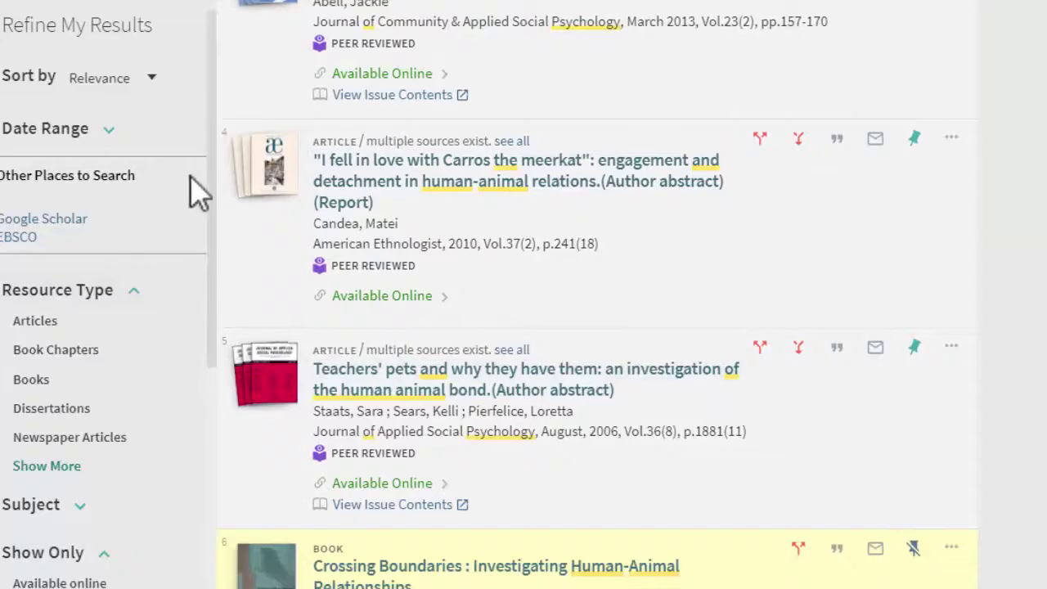
pyautogui.scroll(-1, 183, 393)
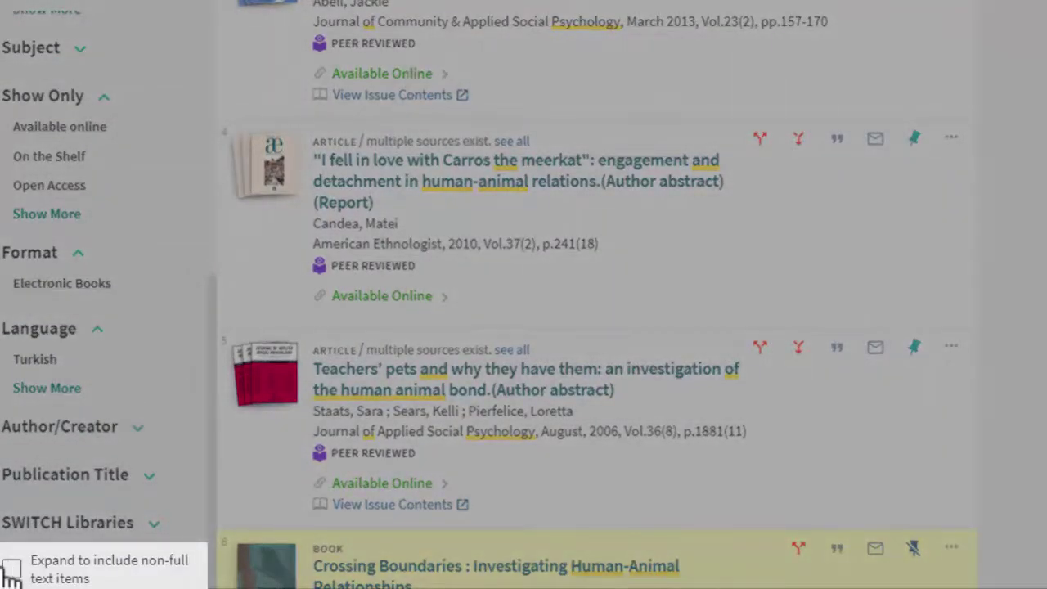
pyautogui.click(12, 567)
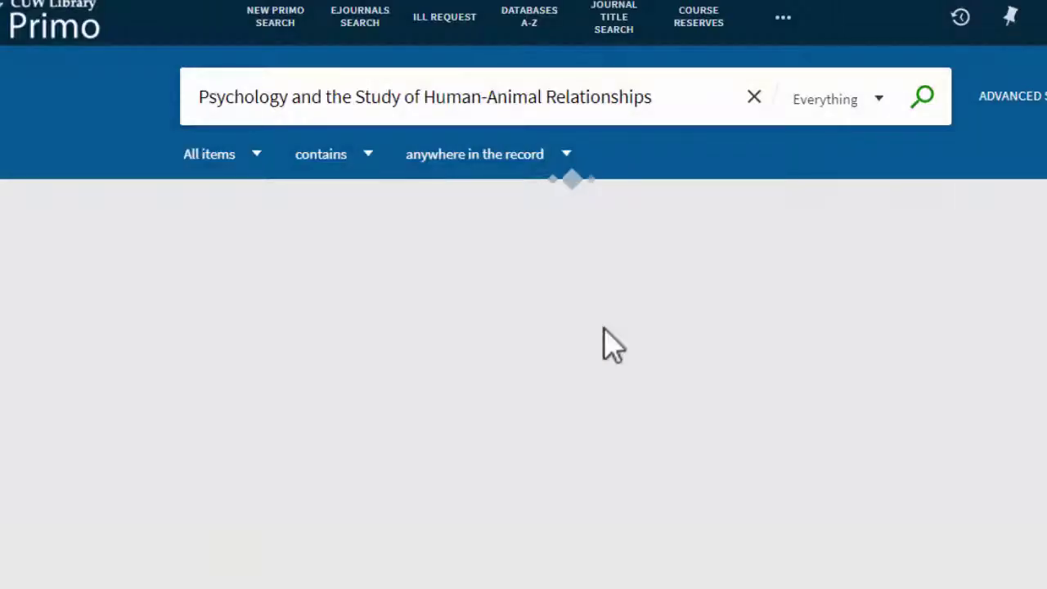
# Open the full record for result 8, the chapter 'Principles for human–animal interaction research'
pyautogui.scroll(-3, 729, 336)
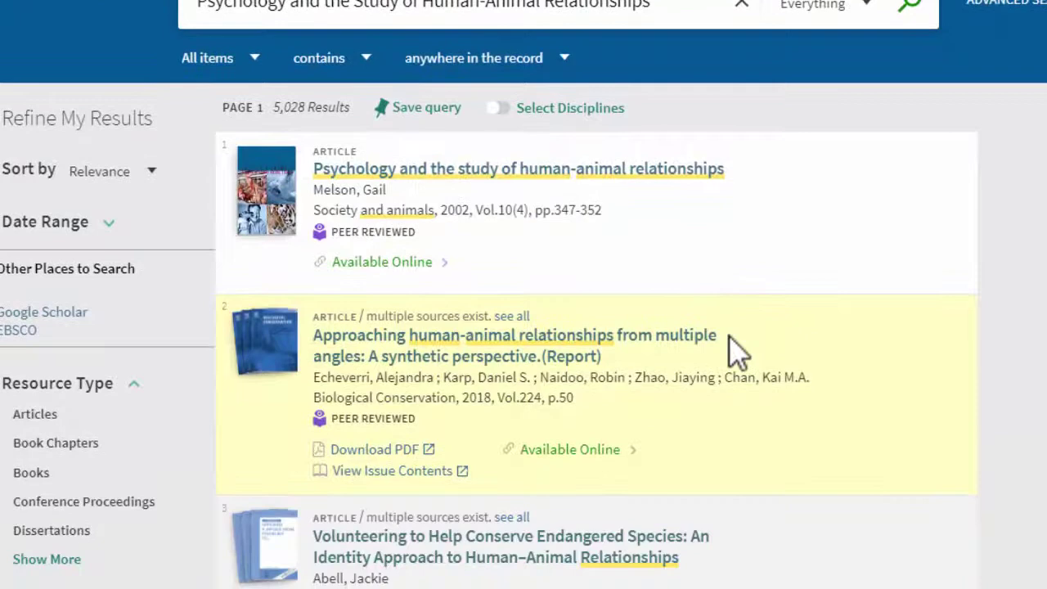
pyautogui.scroll(-10, 730, 340)
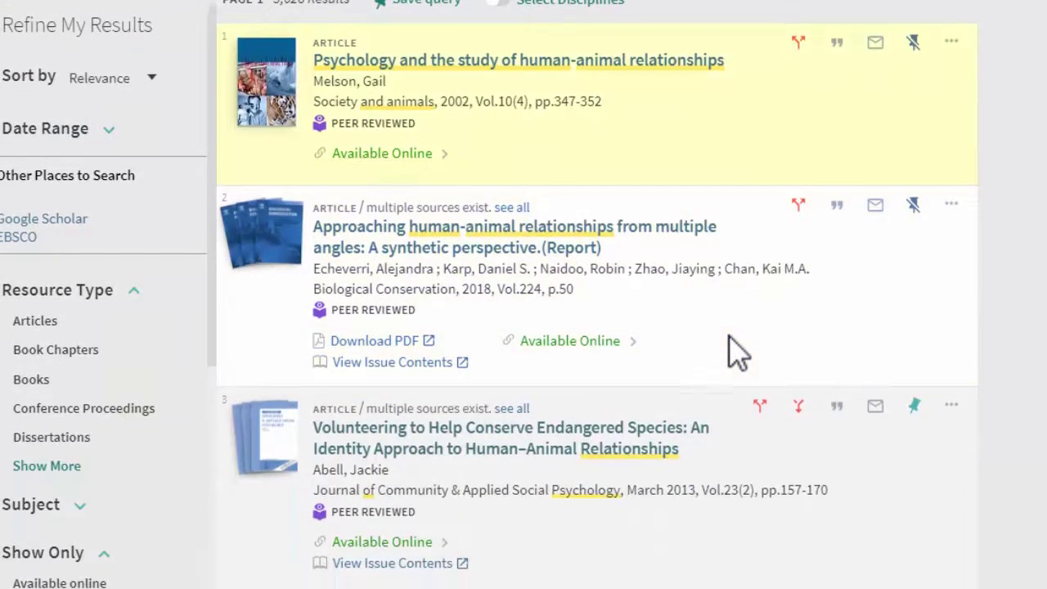
pyautogui.scroll(-6, 737, 352)
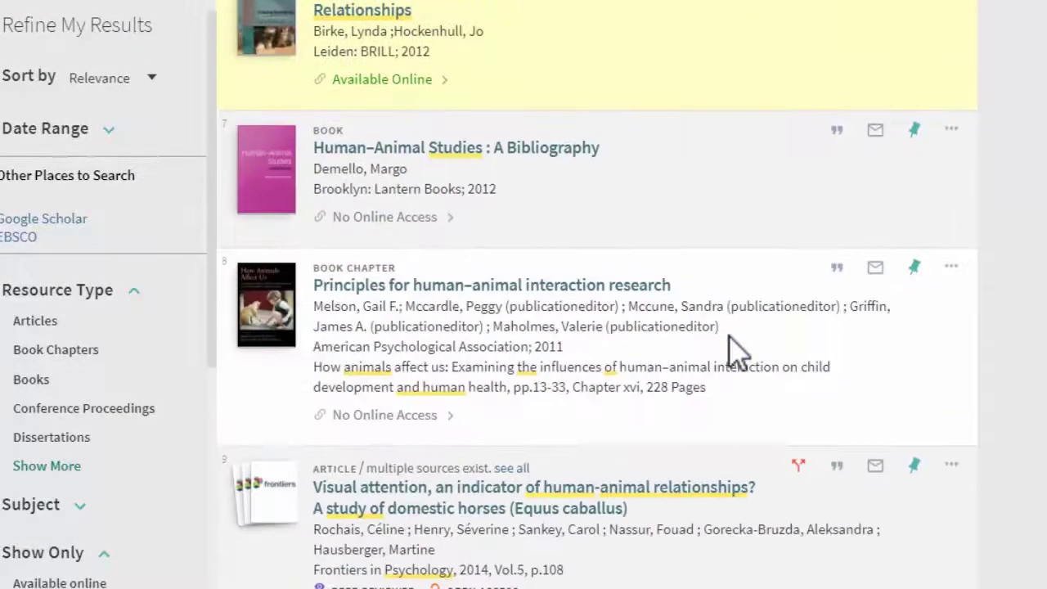
pyautogui.scroll(-2, 736, 352)
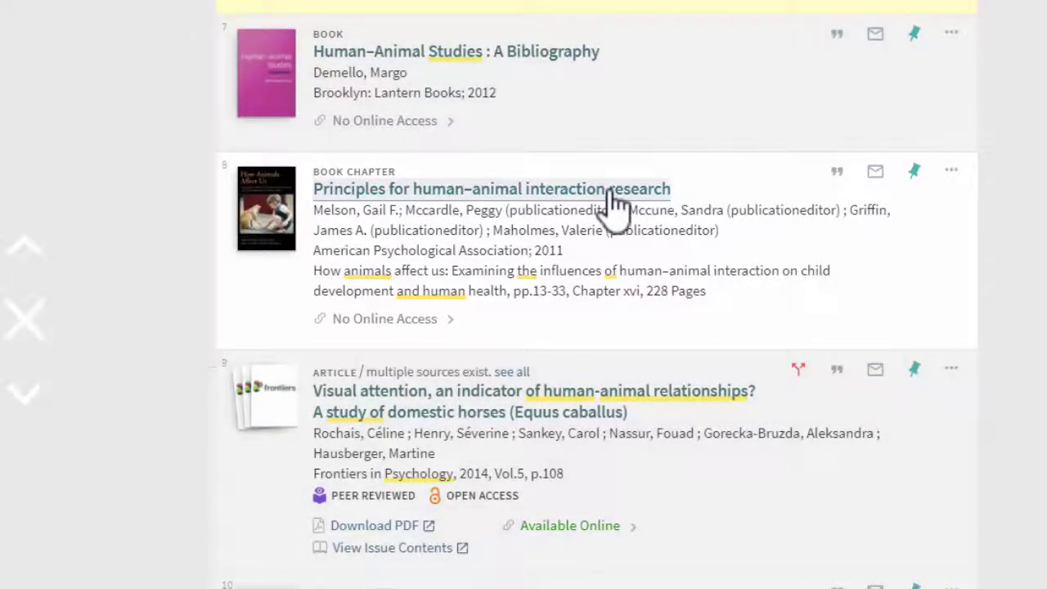
pyautogui.click(610, 190)
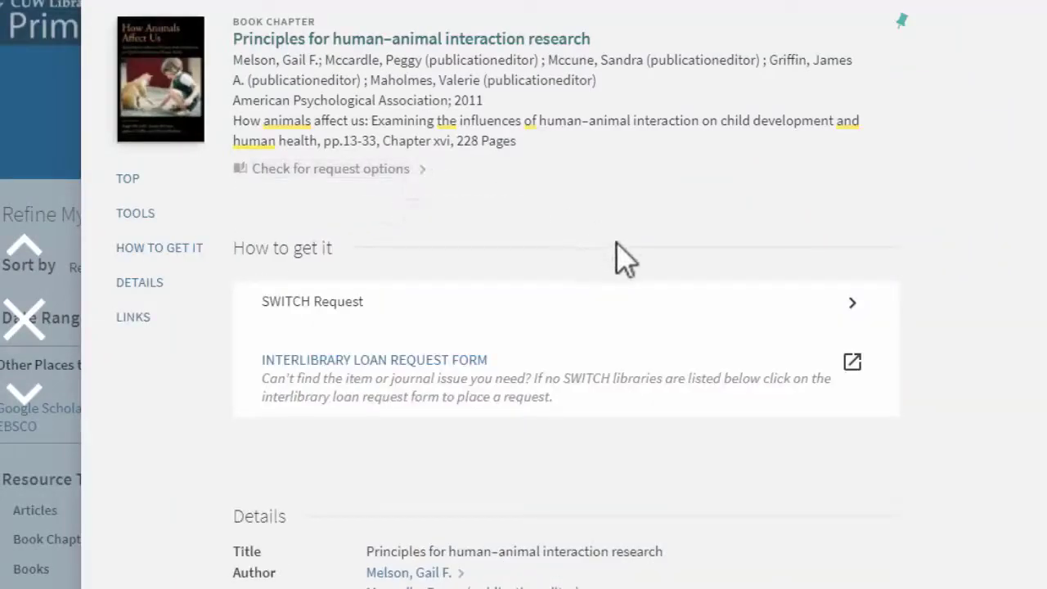
# Copy the chapter's Found in citation and go to the Interlibrary Loans page
pyautogui.scroll(-4, 428, 280)
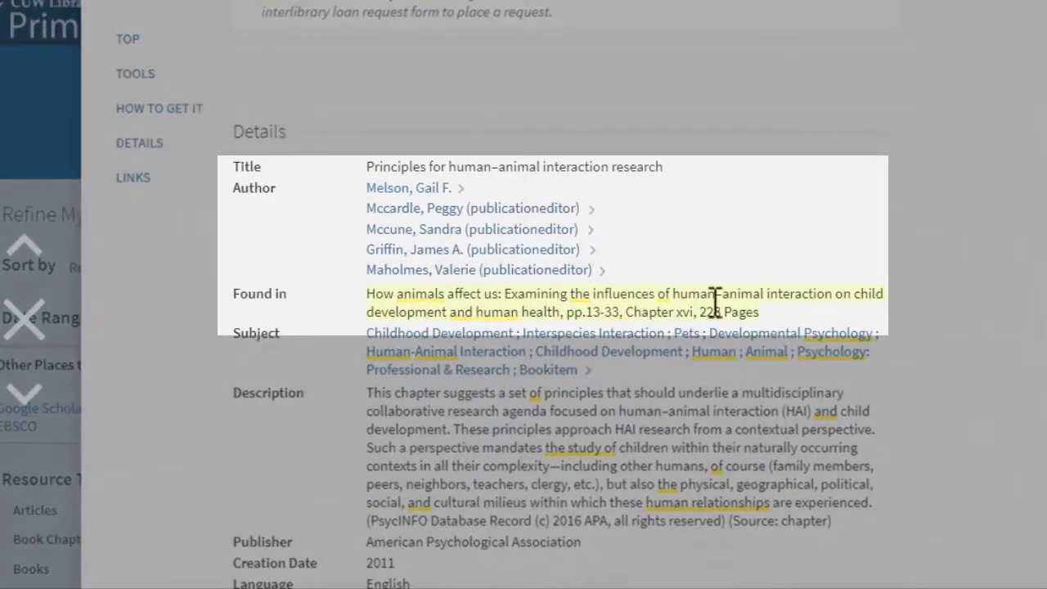
pyautogui.rightClick(729, 301)
pyautogui.click(751, 319)
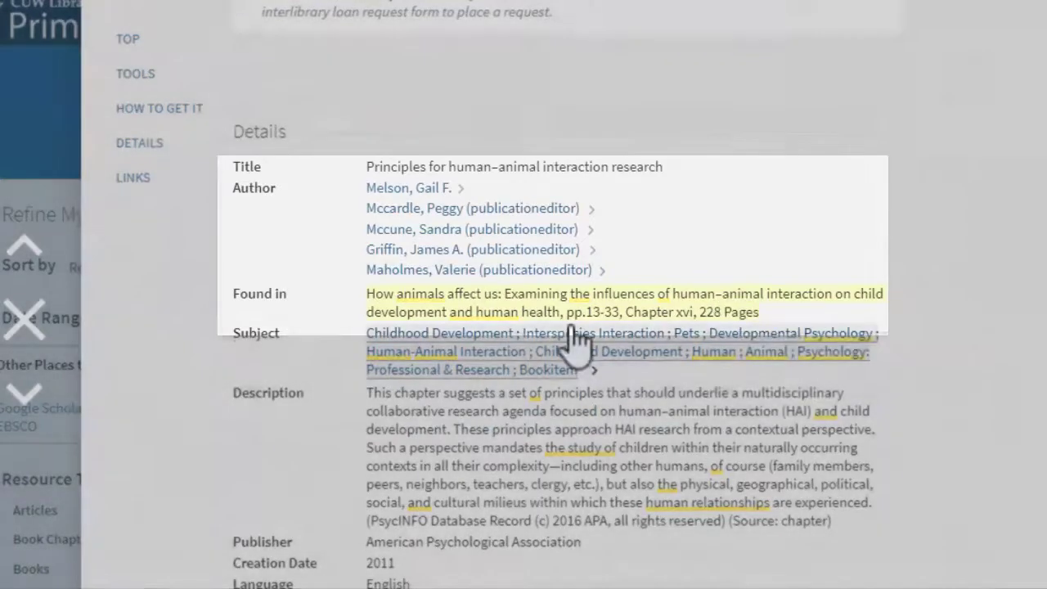
pyautogui.scroll(1, 532, 270)
pyautogui.scroll(1, 458, 94)
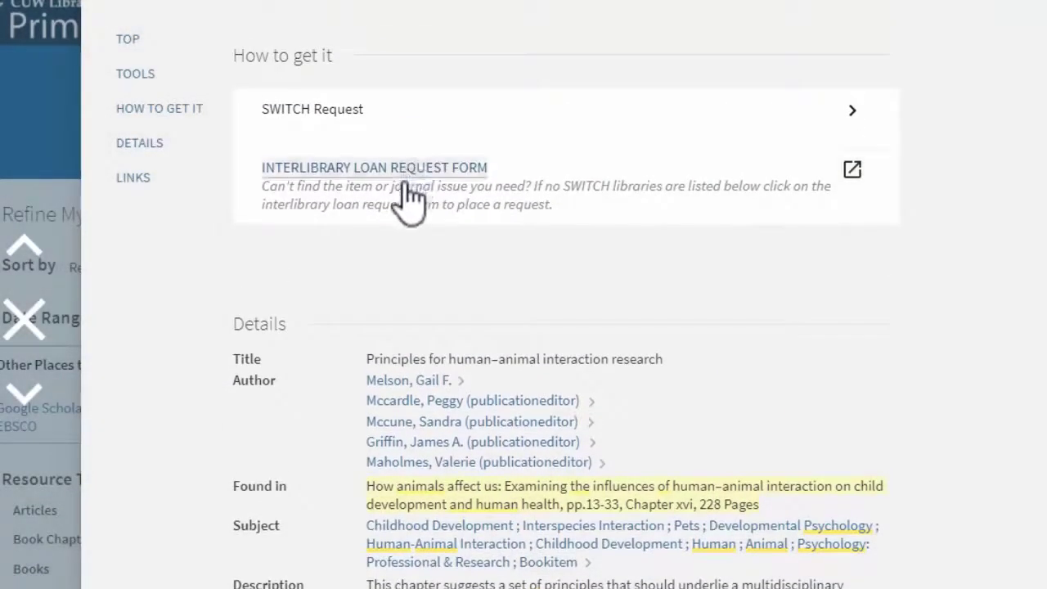
pyautogui.click(407, 189)
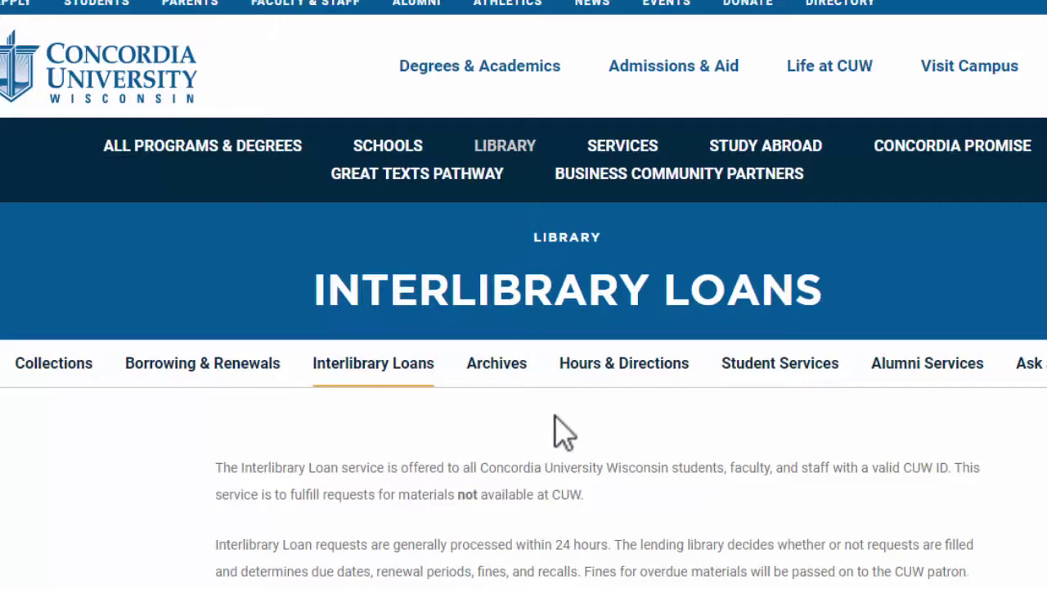
# Paste the copied chapter citation into the Item 1 box of the ILL request form
pyautogui.scroll(-12, 315, 473)
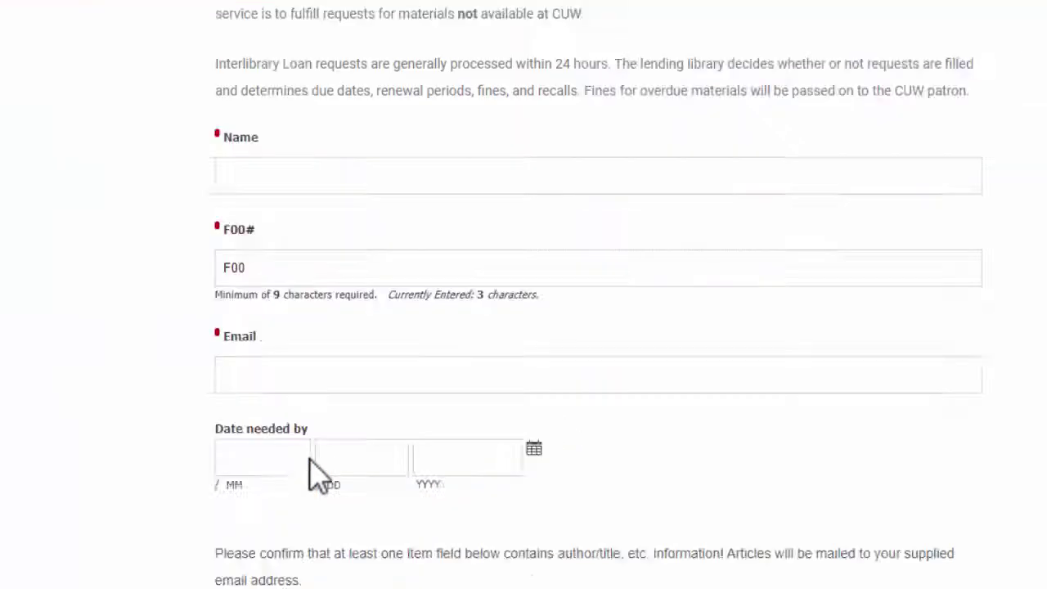
pyautogui.click(385, 360)
pyautogui.hotkey('ctrl', 'v')
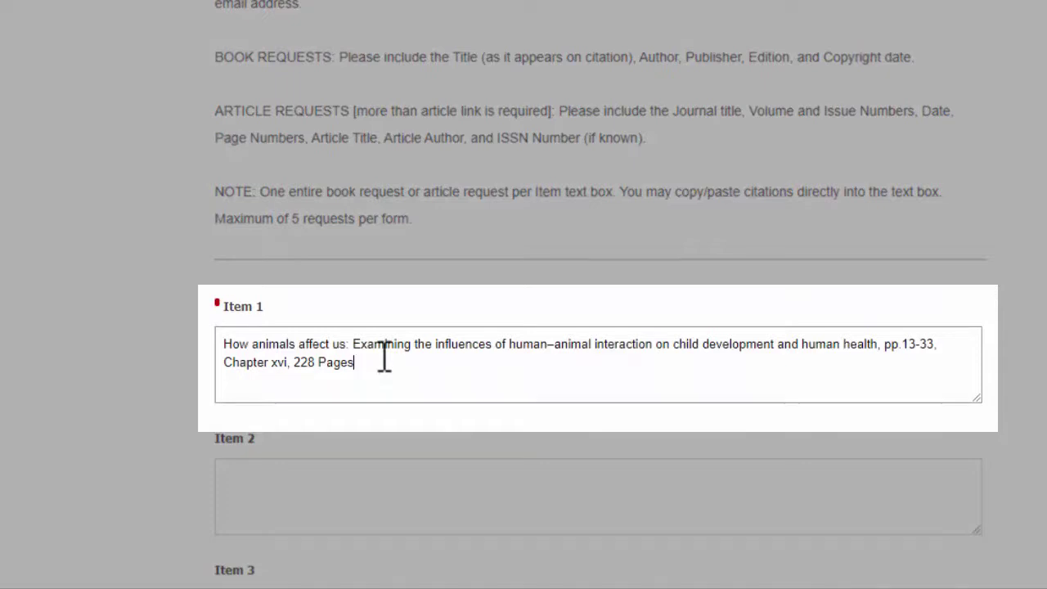
pyautogui.scroll(-7, 160, 450)
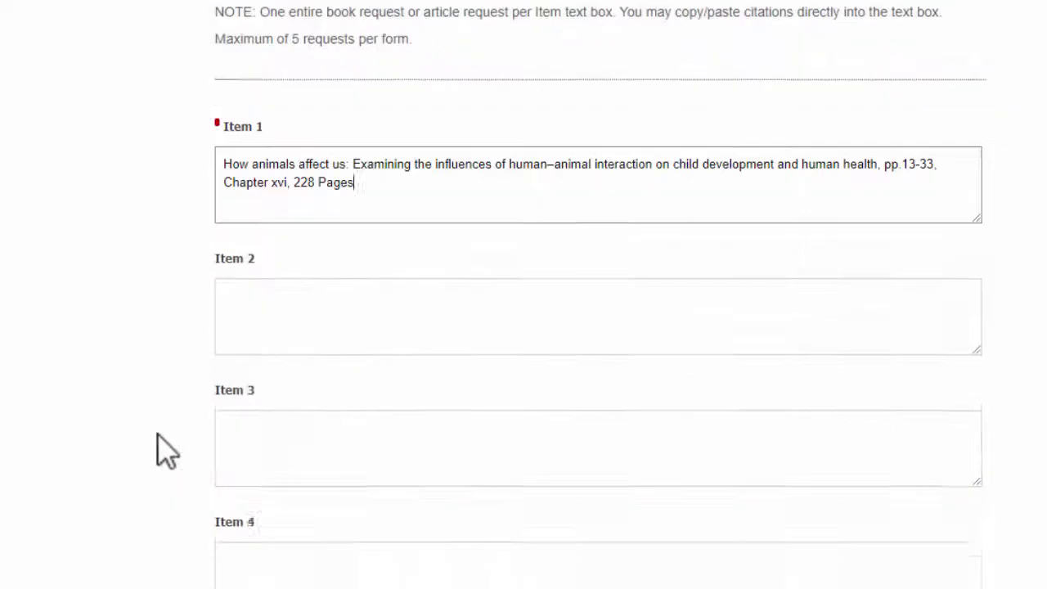
pyautogui.scroll(-2, 160, 450)
pyautogui.scroll(-3, 160, 450)
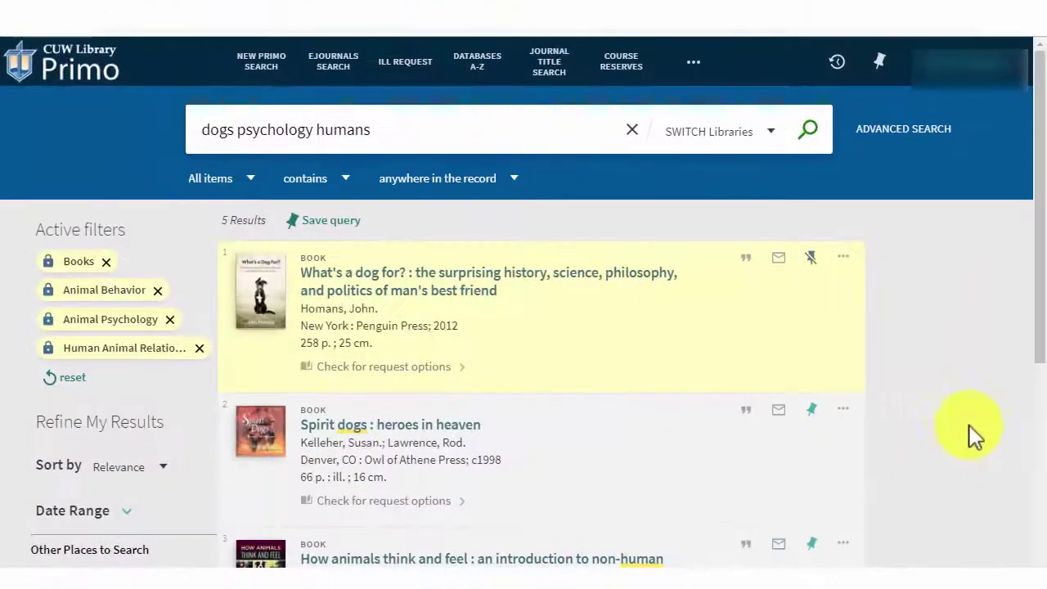
# In saved items, create a 'Dogs' label on Crossing boundaries and also apply it to What's a dog for?
pyautogui.click(881, 67)
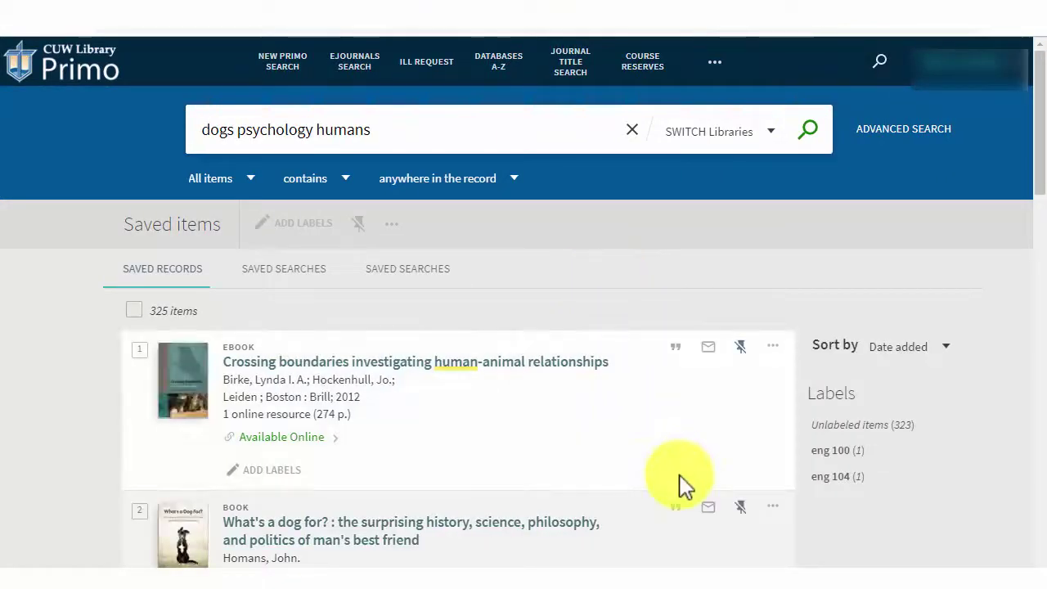
pyautogui.scroll(-1, 684, 484)
pyautogui.scroll(-1, 683, 484)
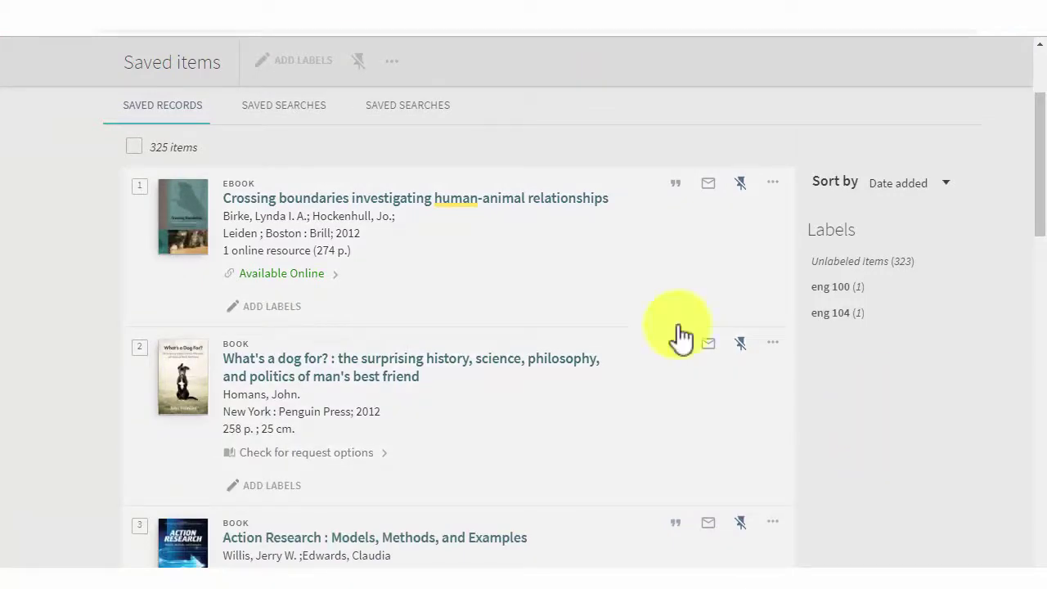
pyautogui.click(283, 309)
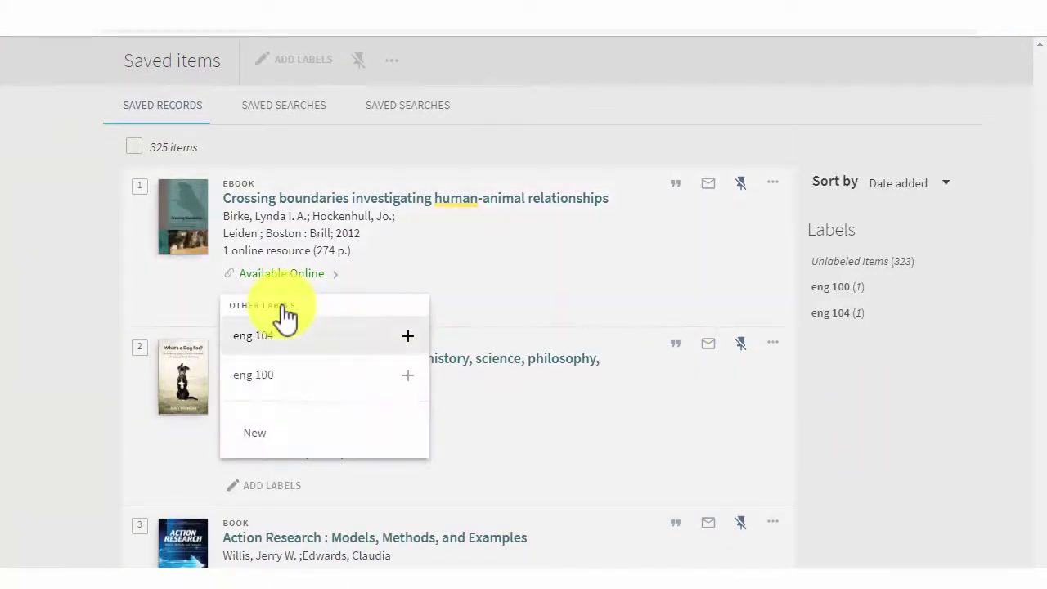
pyautogui.click(273, 431)
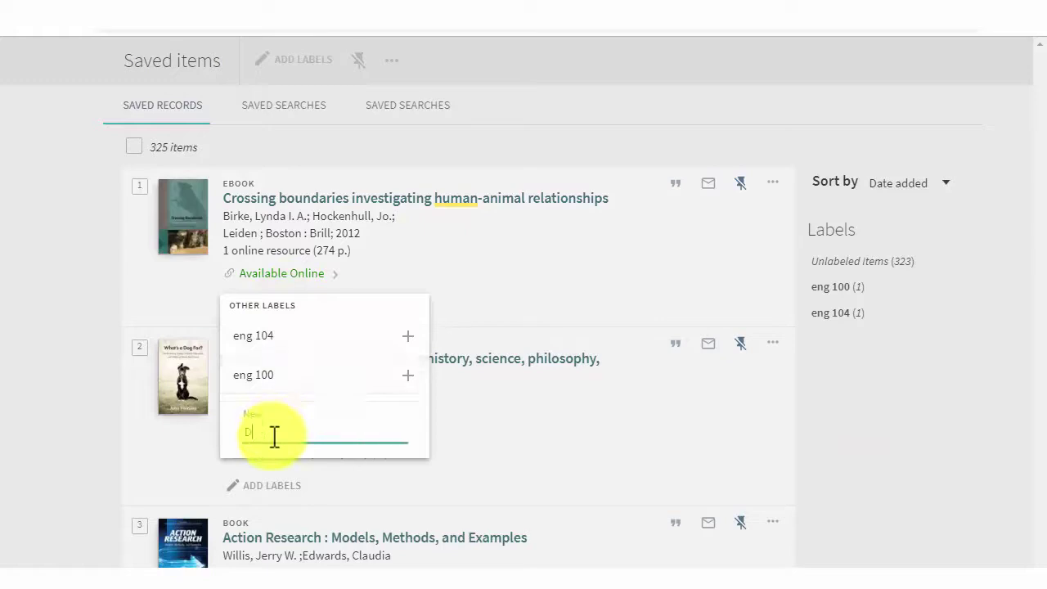
pyautogui.write('Dogs')
pyautogui.press('Return')
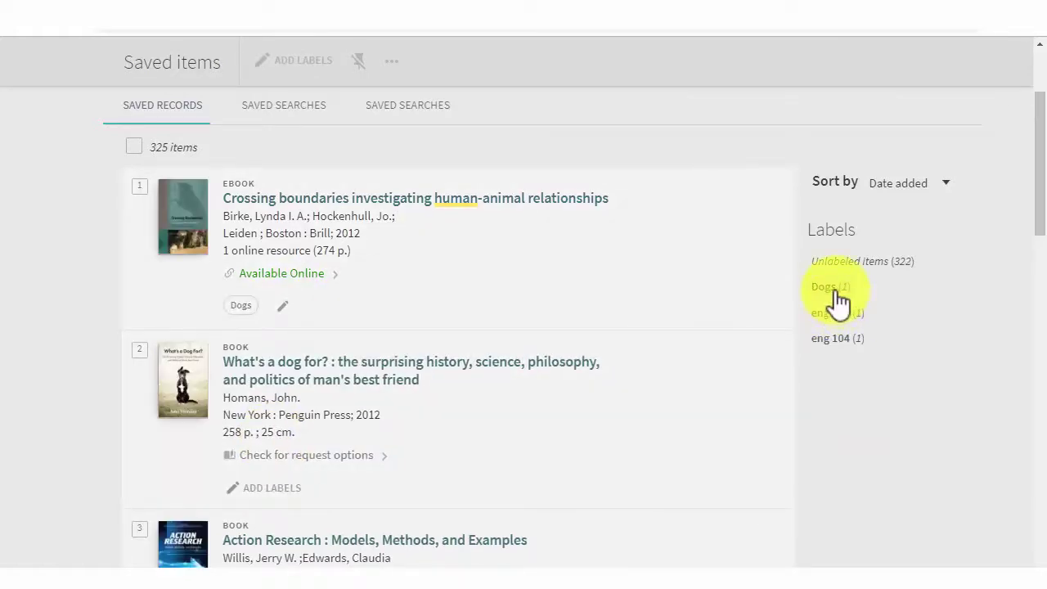
pyautogui.click(273, 488)
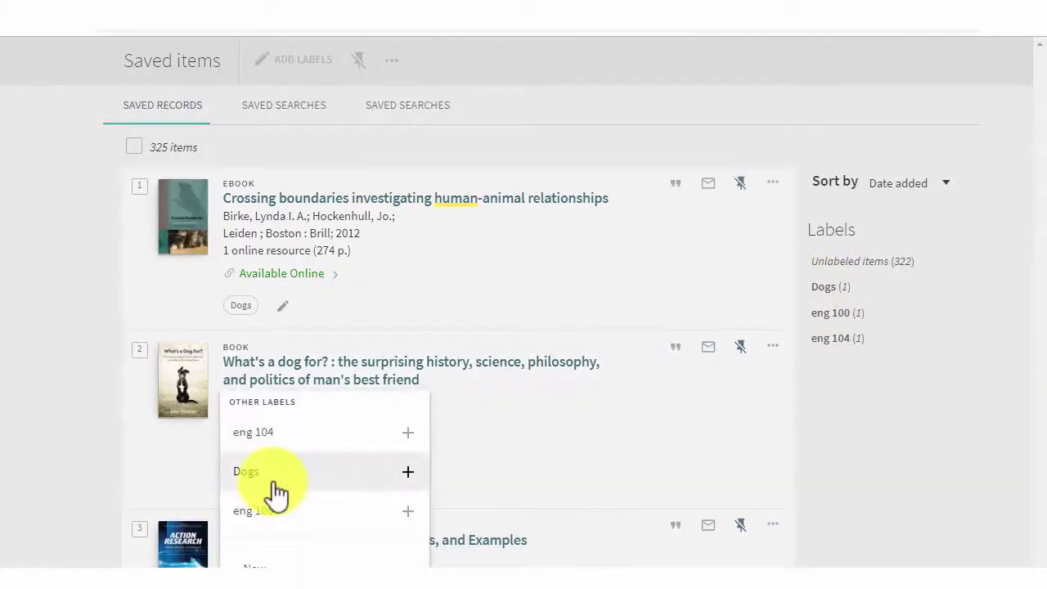
pyautogui.click(264, 485)
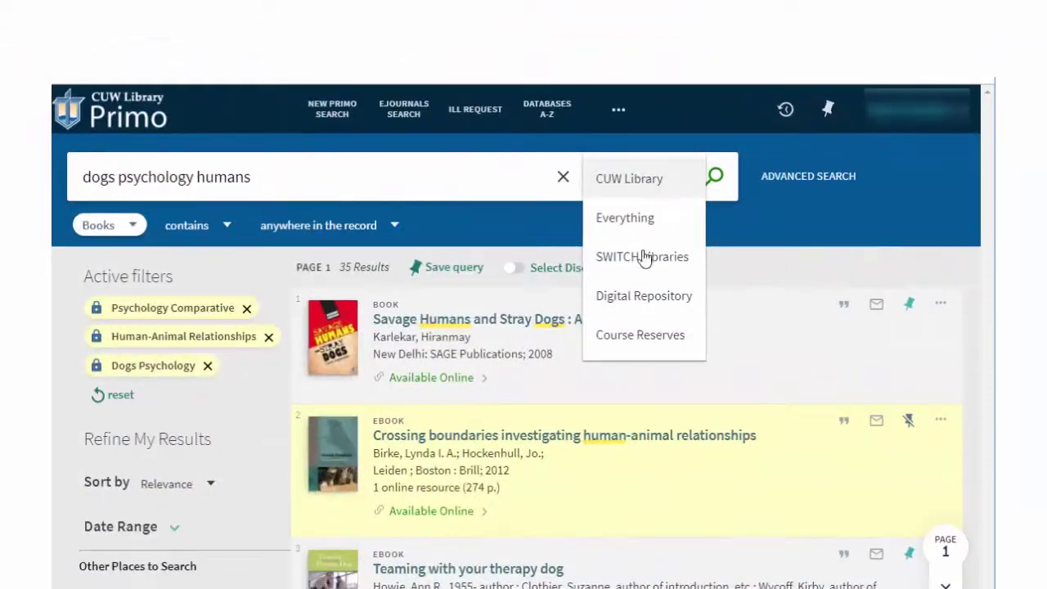
# Rerun the dogs psychology humans search with the scope set to SWITCH Libraries
pyautogui.click(644, 259)
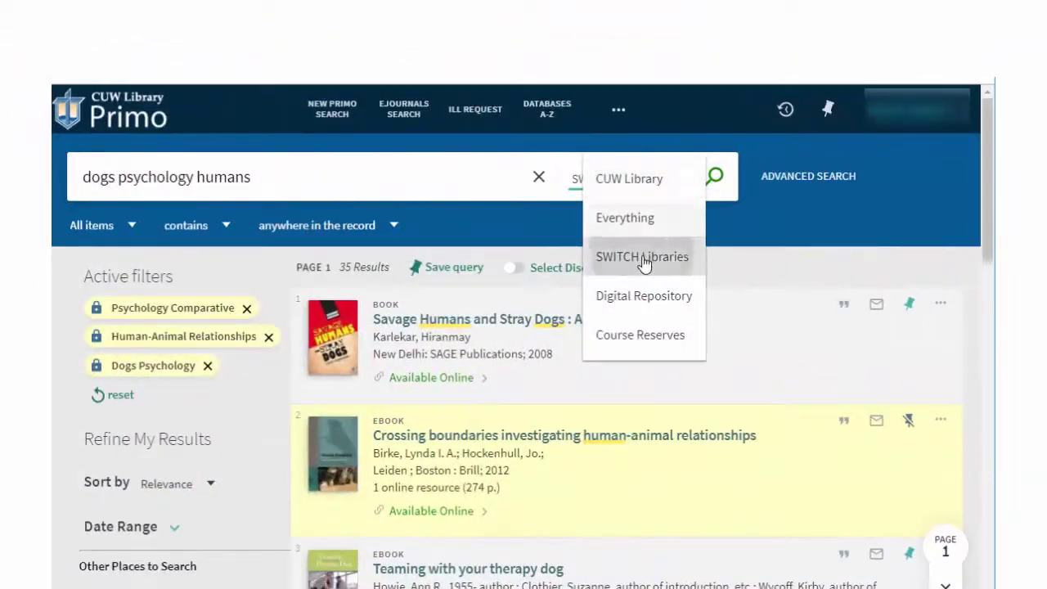
pyautogui.click(714, 177)
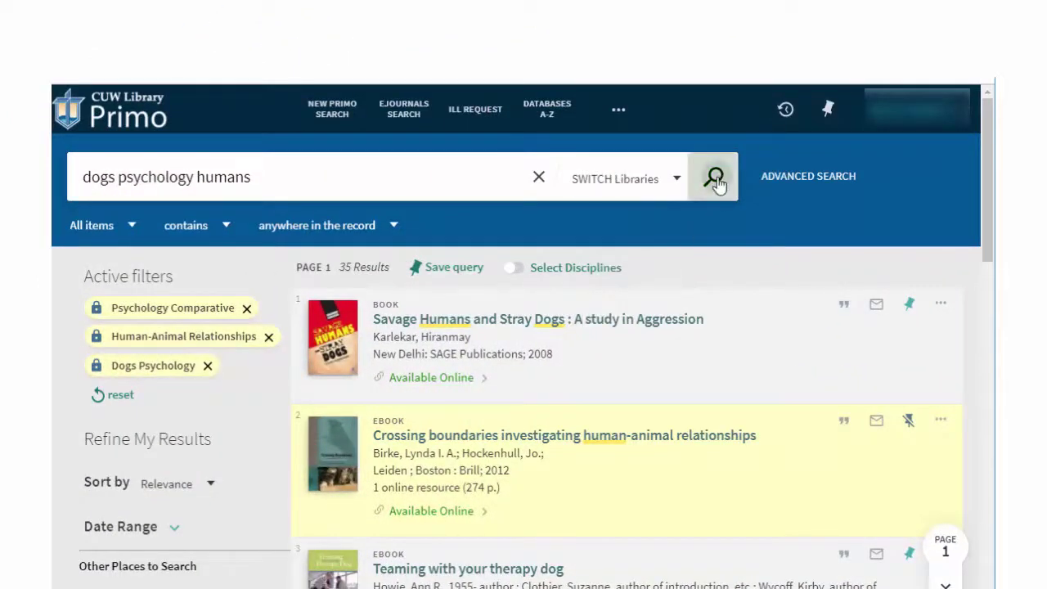
pyautogui.scroll(-2, 591, 409)
pyautogui.scroll(-2, 594, 411)
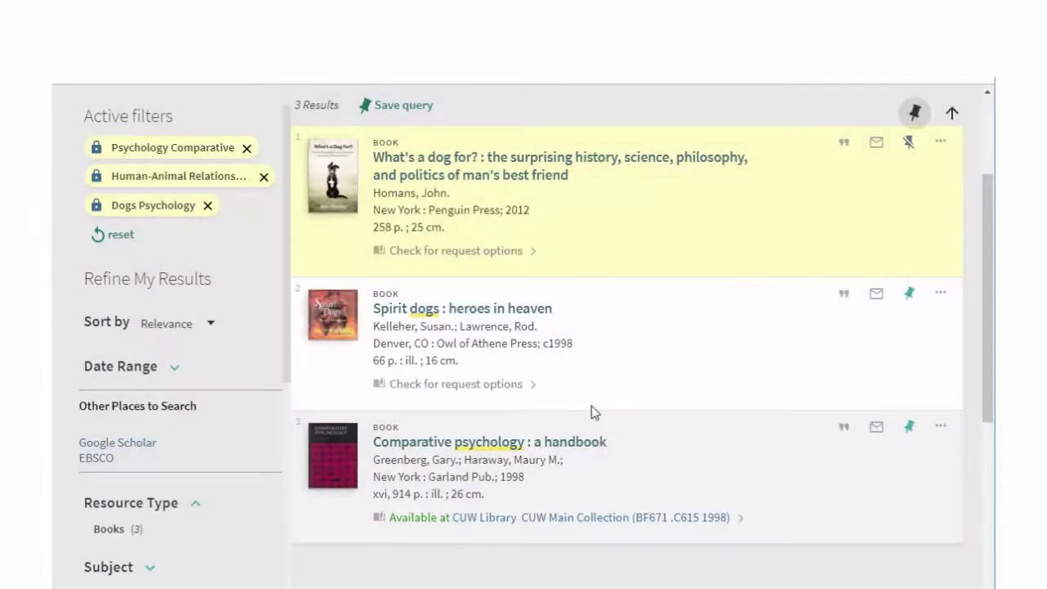
pyautogui.scroll(2, 592, 405)
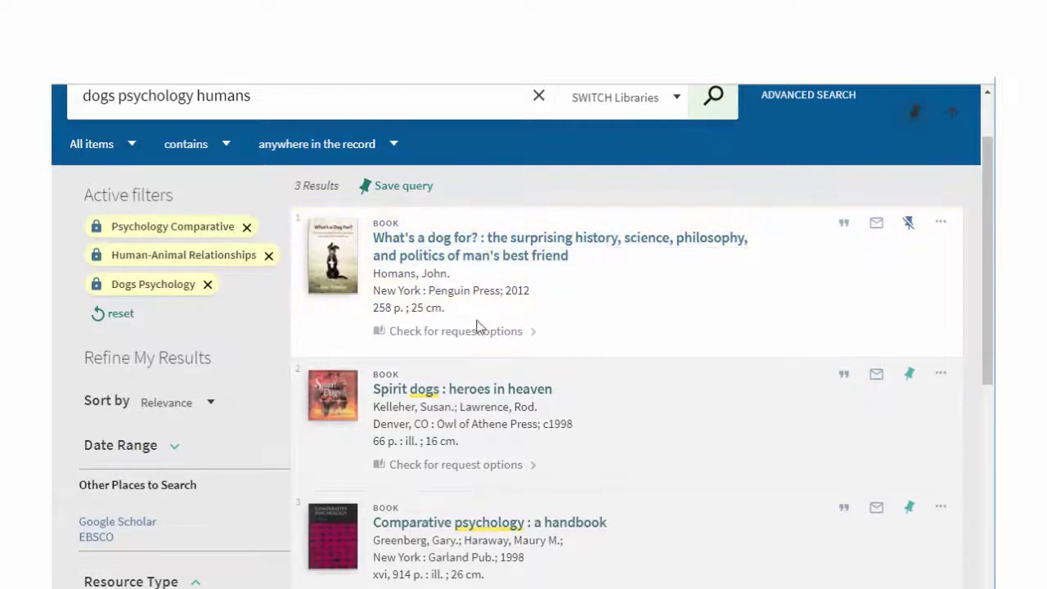
# Show request options for What's a dog for? and choose the Alverno College copy's SWITCH request
pyautogui.click(479, 335)
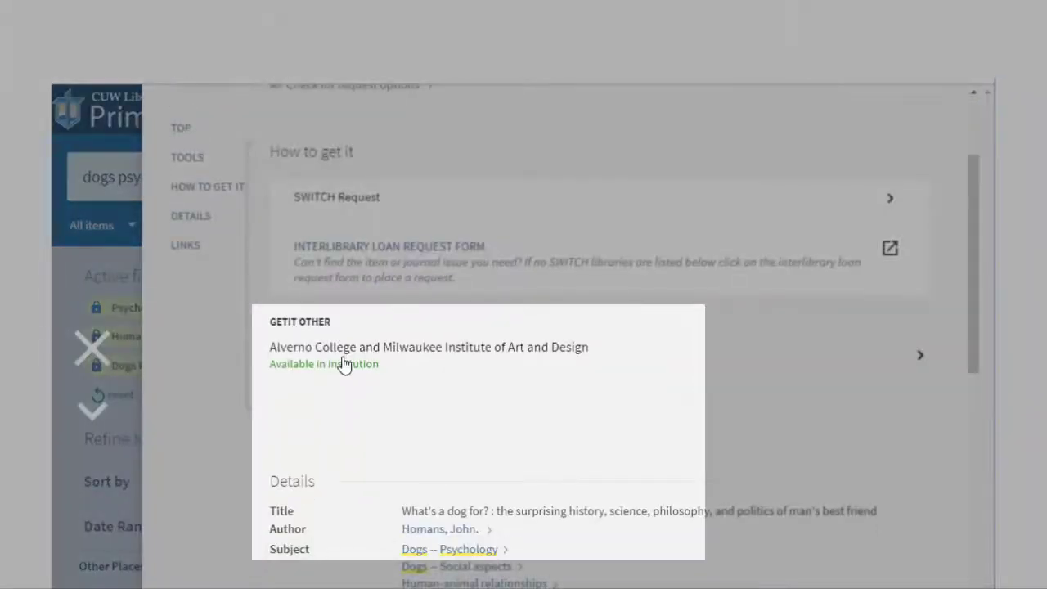
pyautogui.click(344, 364)
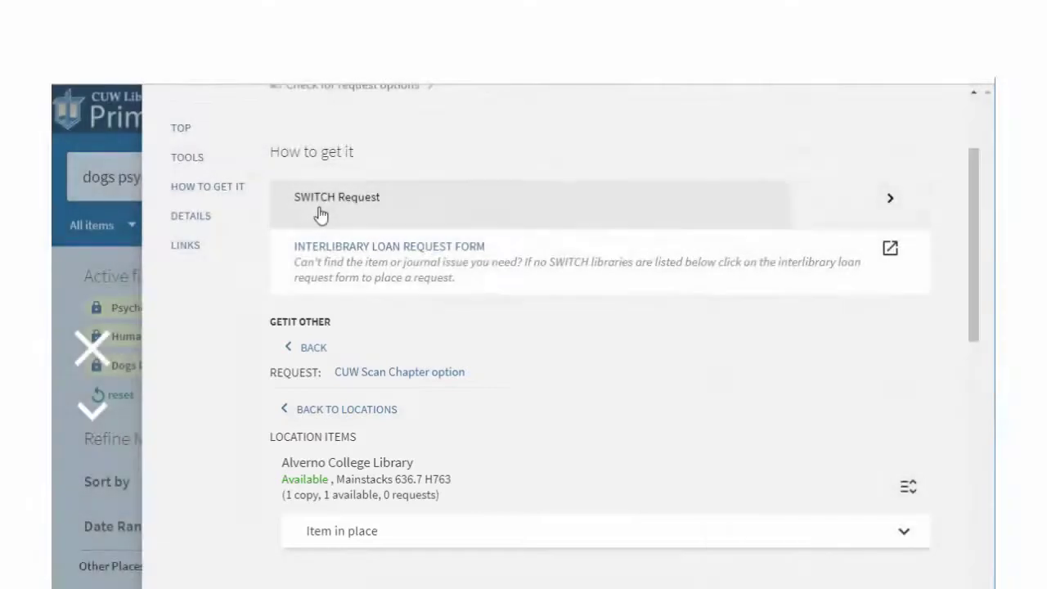
pyautogui.click(320, 216)
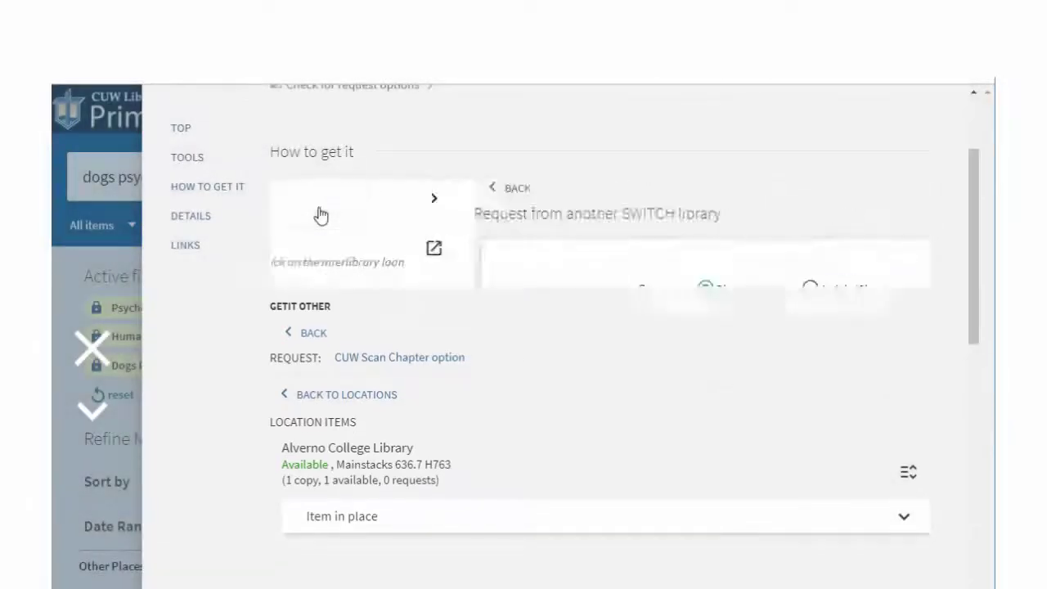